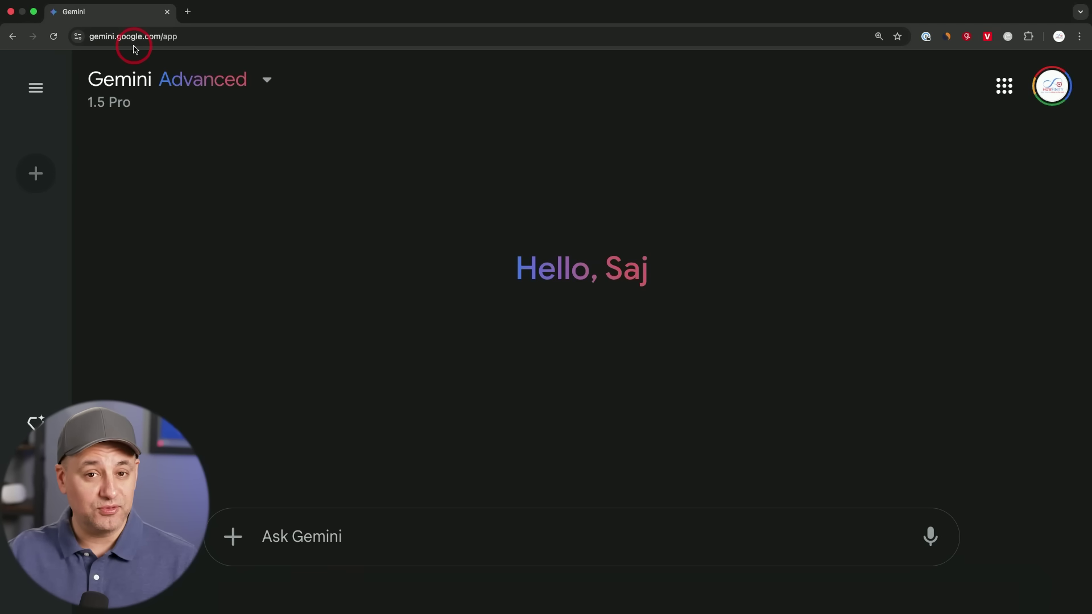
- Switch Gemini's model to 1.5 Pro with Deep Research
{"action": "left_click", "coordinate": [202, 93]}
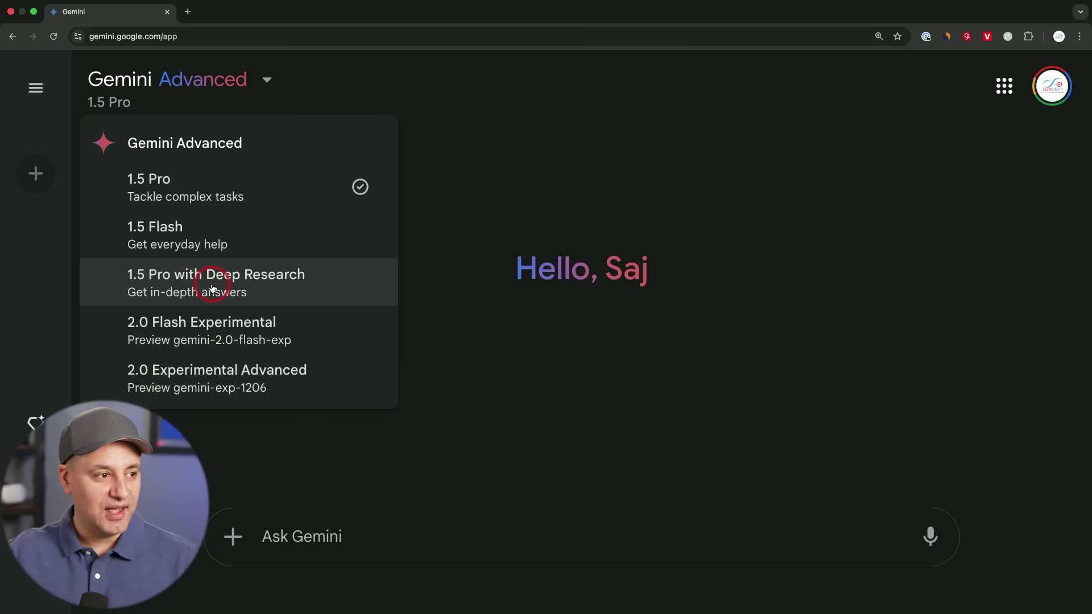
{"action": "left_click", "coordinate": [212, 287]}
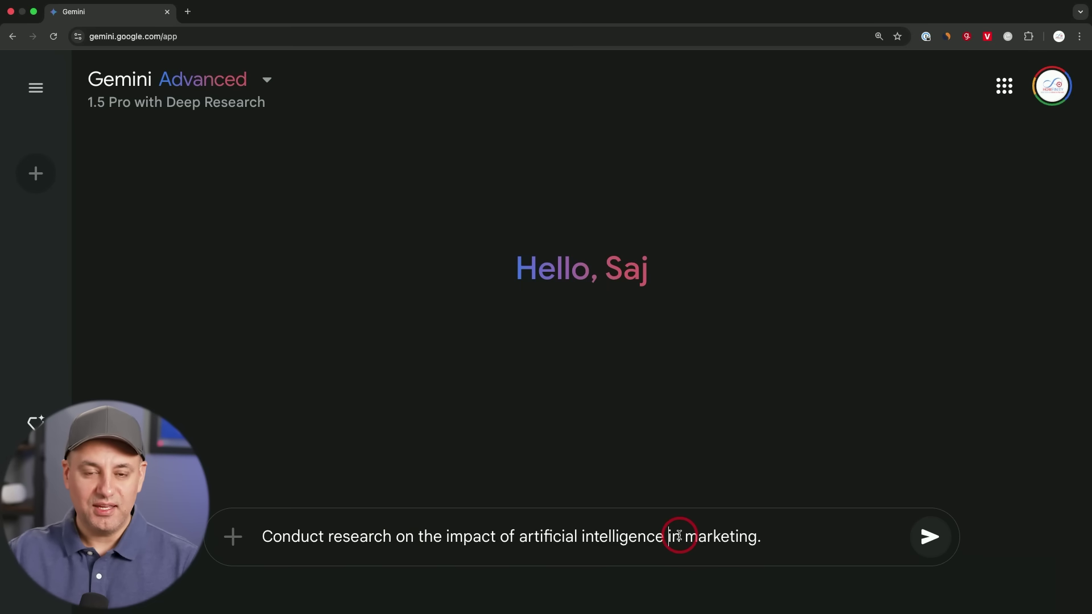
- Send the AI-in-marketing research prompt and expand all six steps of the proposed plan
{"action": "left_click", "coordinate": [929, 538]}
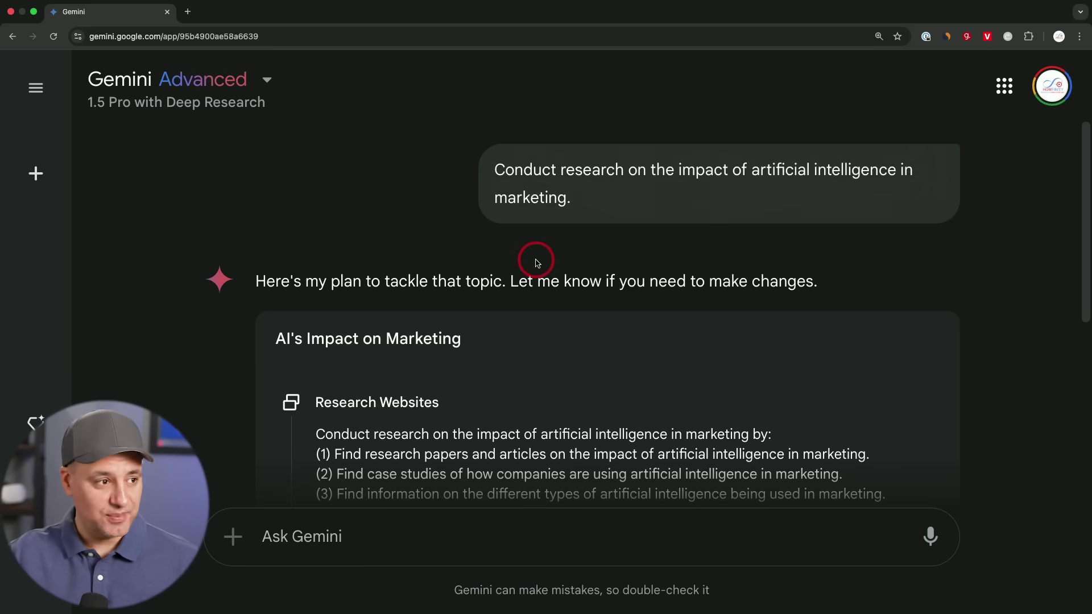
{"action": "scroll", "coordinate": [586, 262], "scroll_direction": "down", "scroll_amount": 2}
{"action": "scroll", "coordinate": [586, 262], "scroll_direction": "down", "scroll_amount": 1}
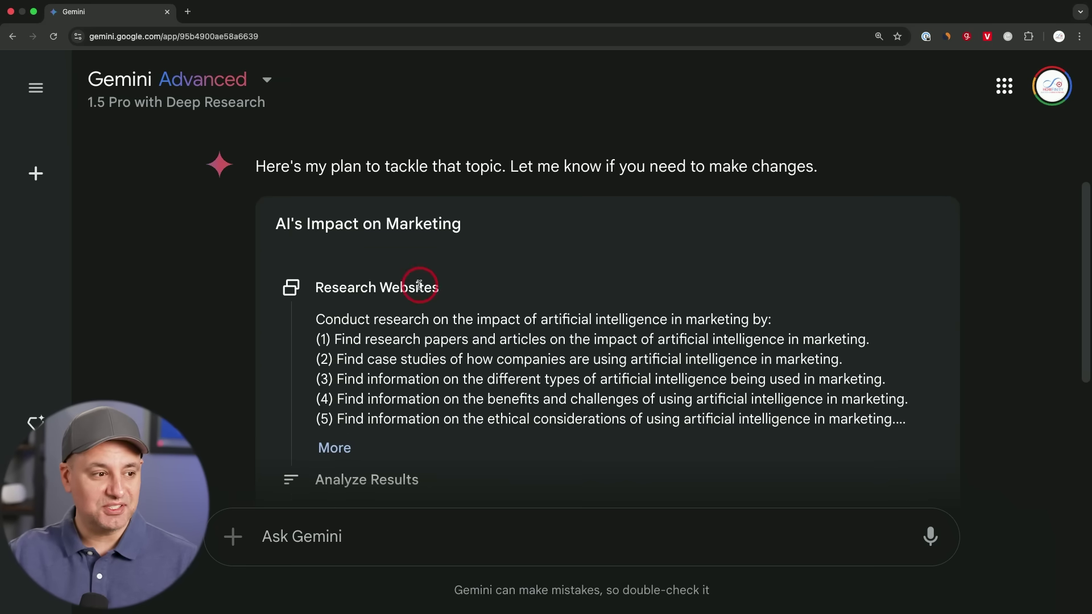
{"action": "scroll", "coordinate": [359, 239], "scroll_direction": "down", "scroll_amount": 1}
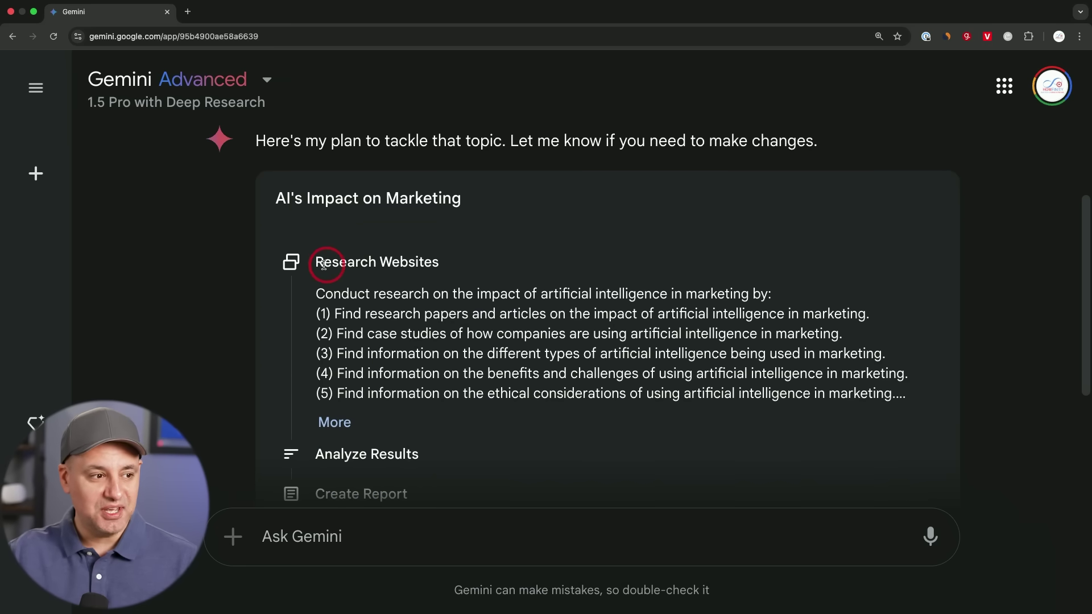
{"action": "scroll", "coordinate": [347, 274], "scroll_direction": "down", "scroll_amount": 1}
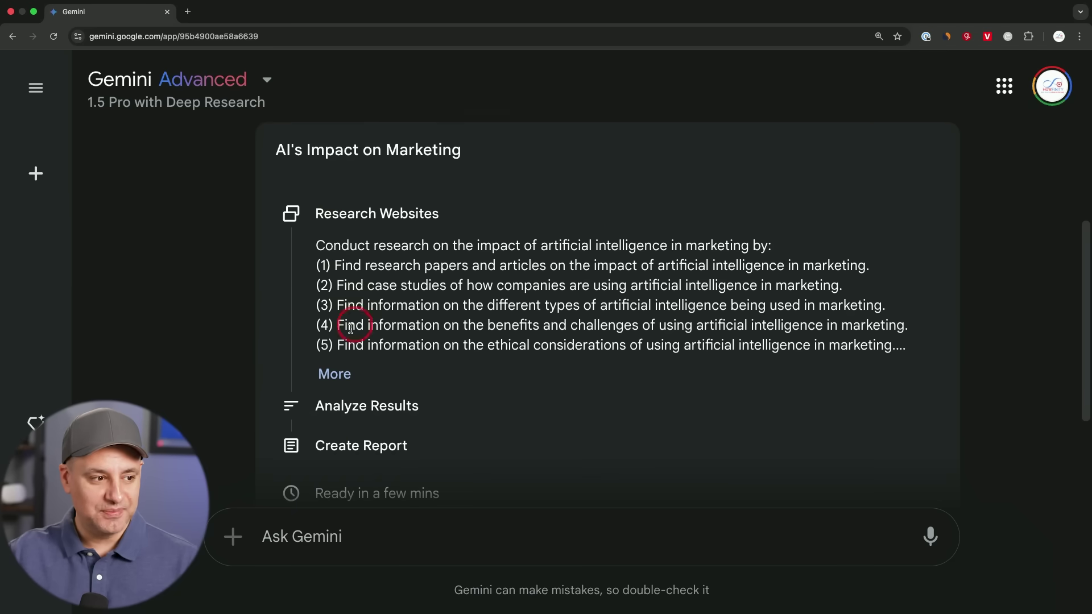
{"action": "left_click", "coordinate": [332, 374]}
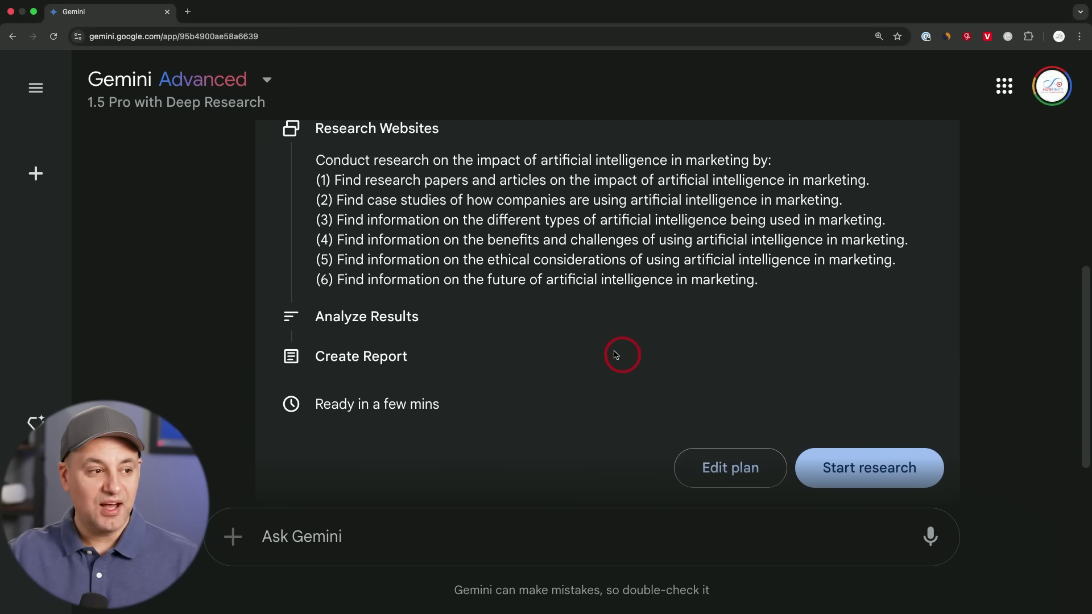
- Approve the plan unchanged by replying 'this is fine' so research across 38 websites begins
{"action": "left_click", "coordinate": [731, 438]}
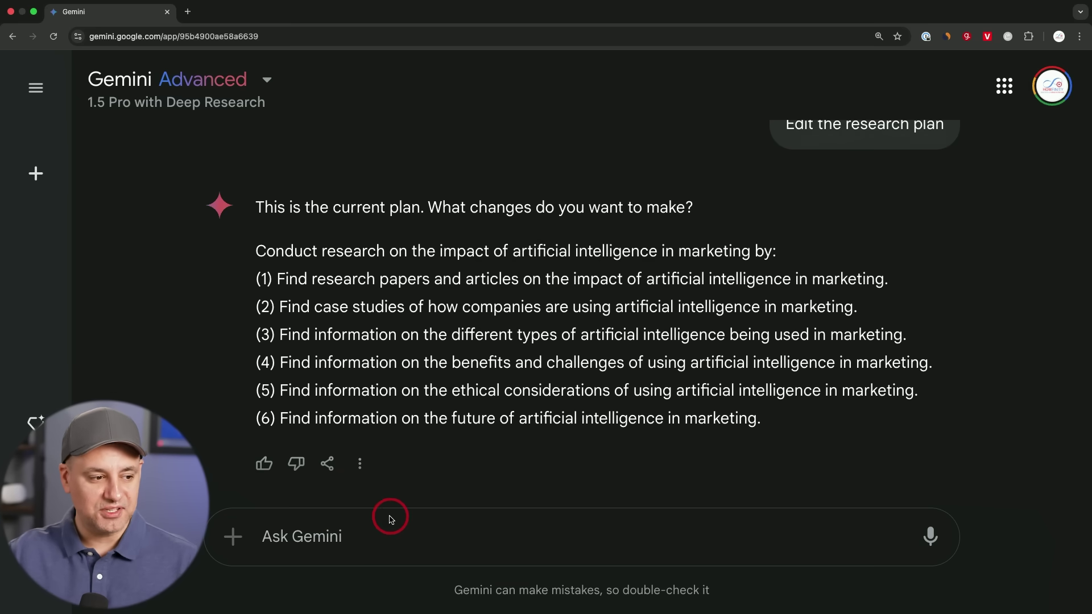
{"action": "left_click", "coordinate": [381, 533]}
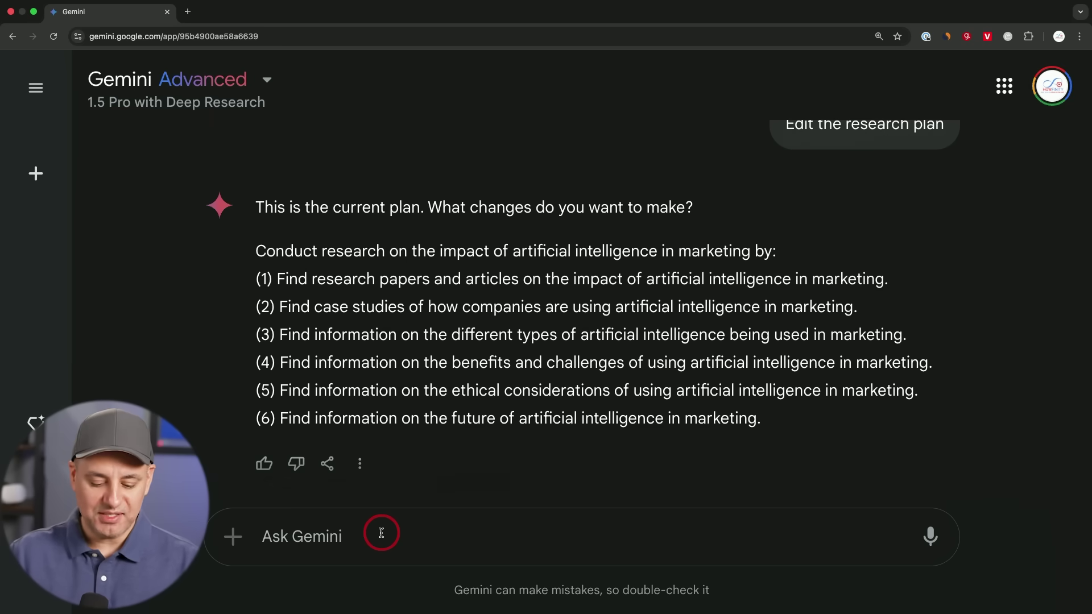
{"action": "type", "text": "this is fine"}
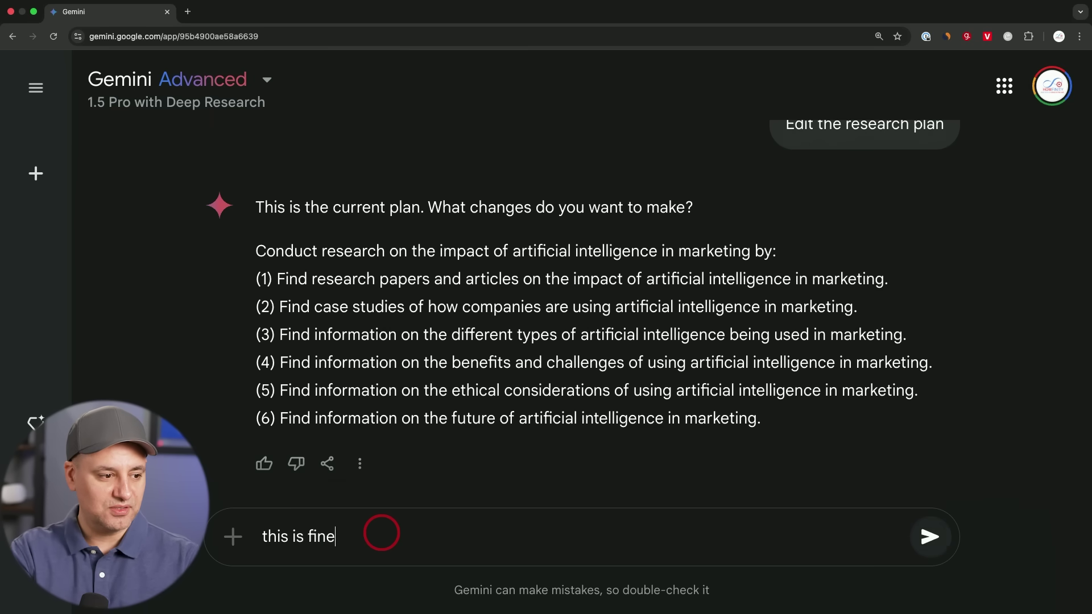
{"action": "key", "text": "Return"}
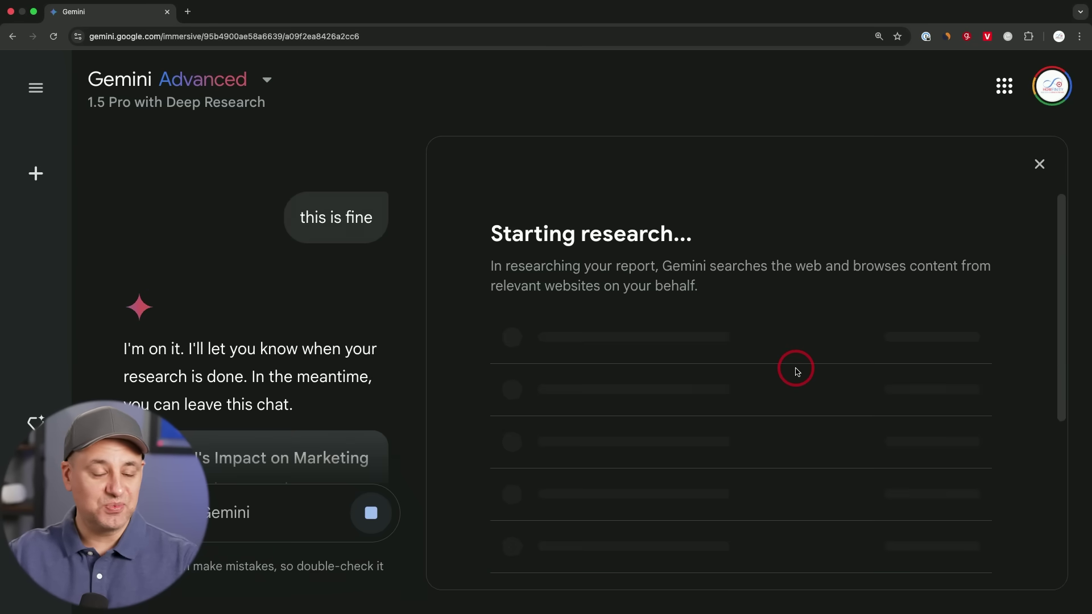
{"action": "key", "text": "ctrl+minus"}
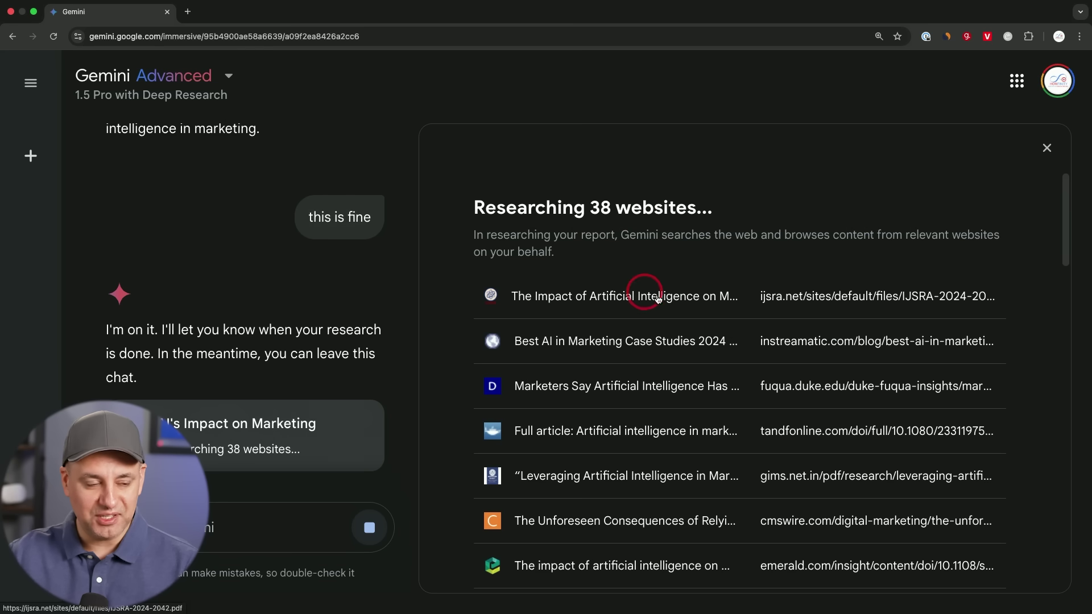
- Scroll through the 38-website source list while the Deep Research report finishes
{"action": "scroll", "coordinate": [867, 312], "scroll_direction": "down", "scroll_amount": 5}
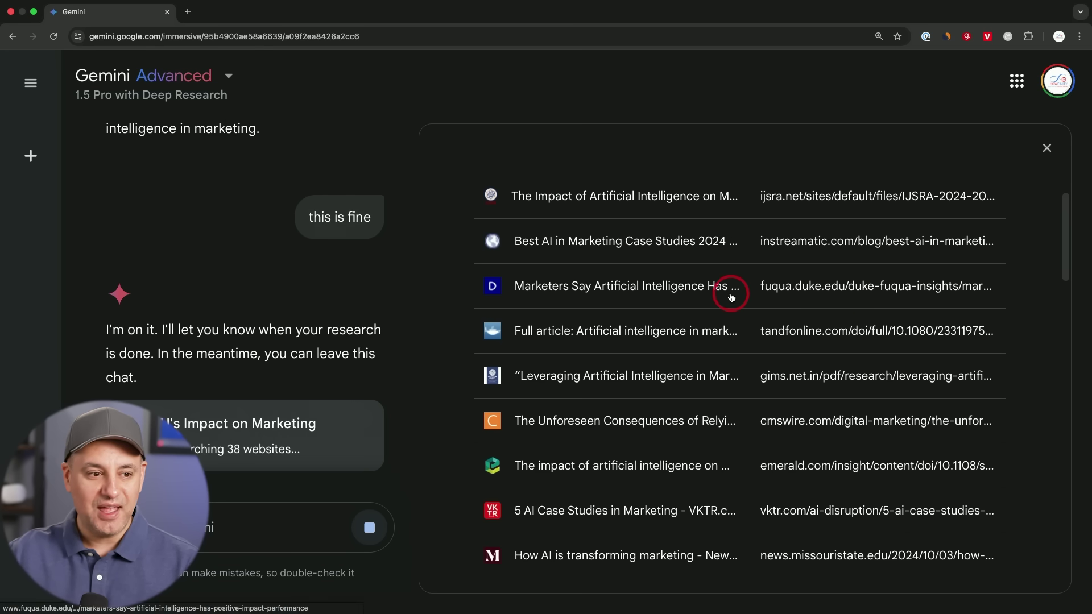
{"action": "scroll", "coordinate": [731, 297], "scroll_direction": "down", "scroll_amount": 15}
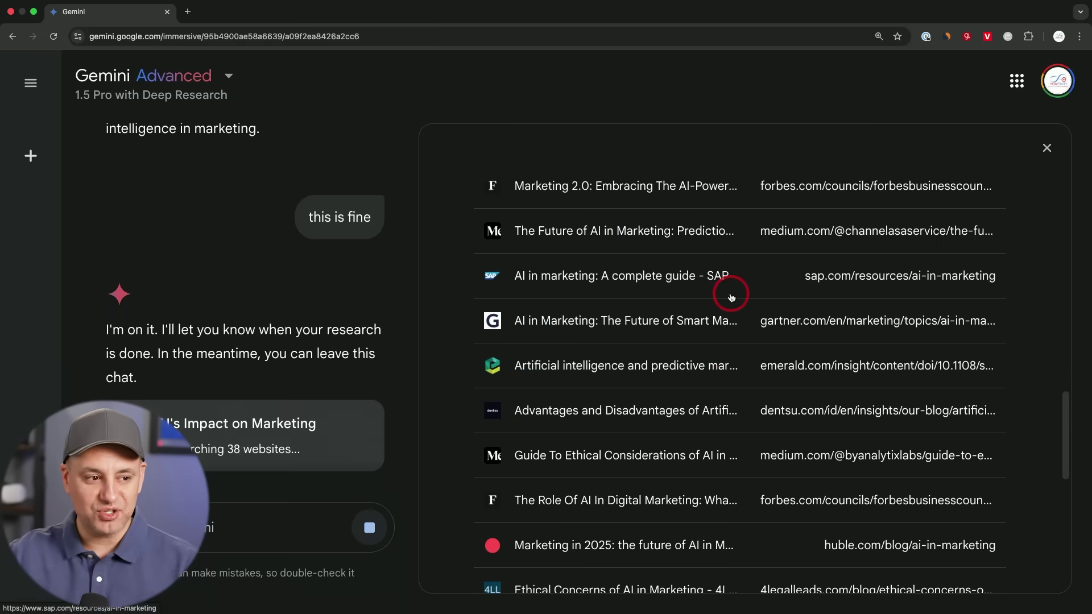
{"action": "scroll", "coordinate": [731, 297], "scroll_direction": "down", "scroll_amount": 7}
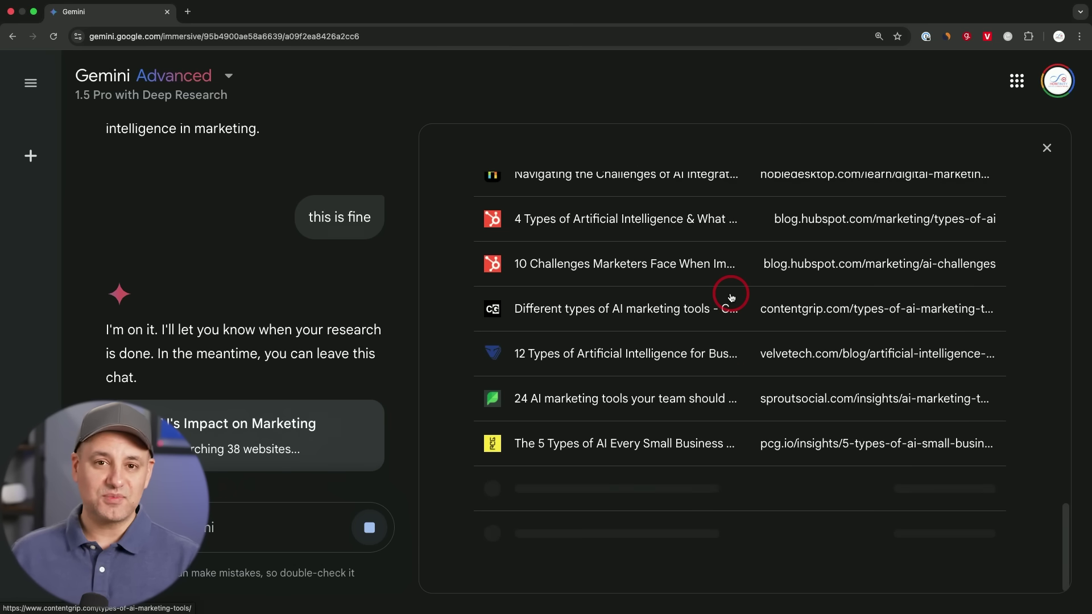
{"action": "scroll", "coordinate": [731, 296], "scroll_direction": "up", "scroll_amount": 6}
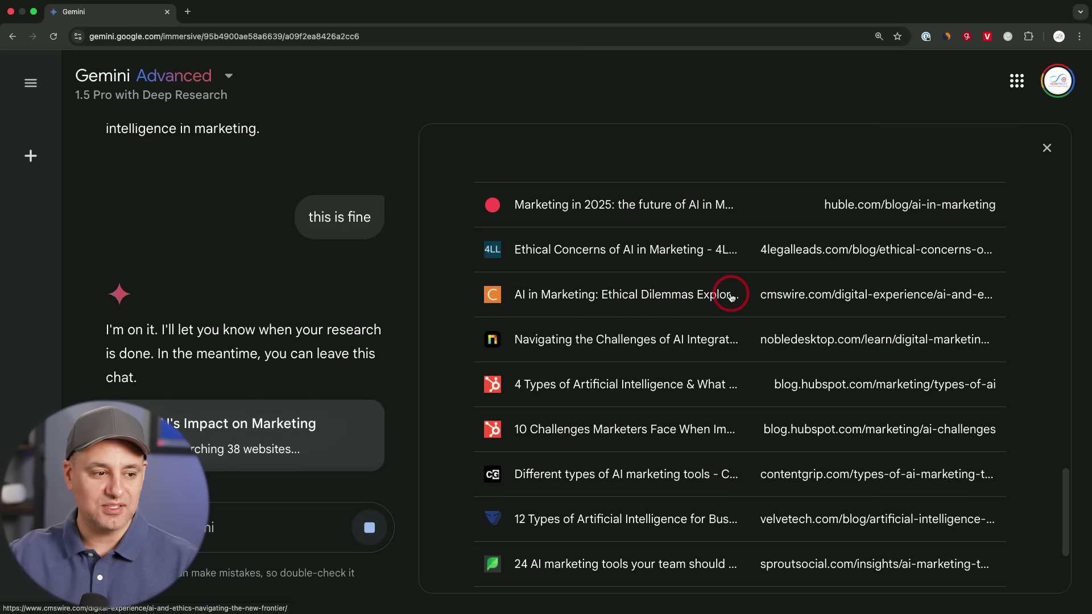
{"action": "scroll", "coordinate": [731, 297], "scroll_direction": "up", "scroll_amount": 8}
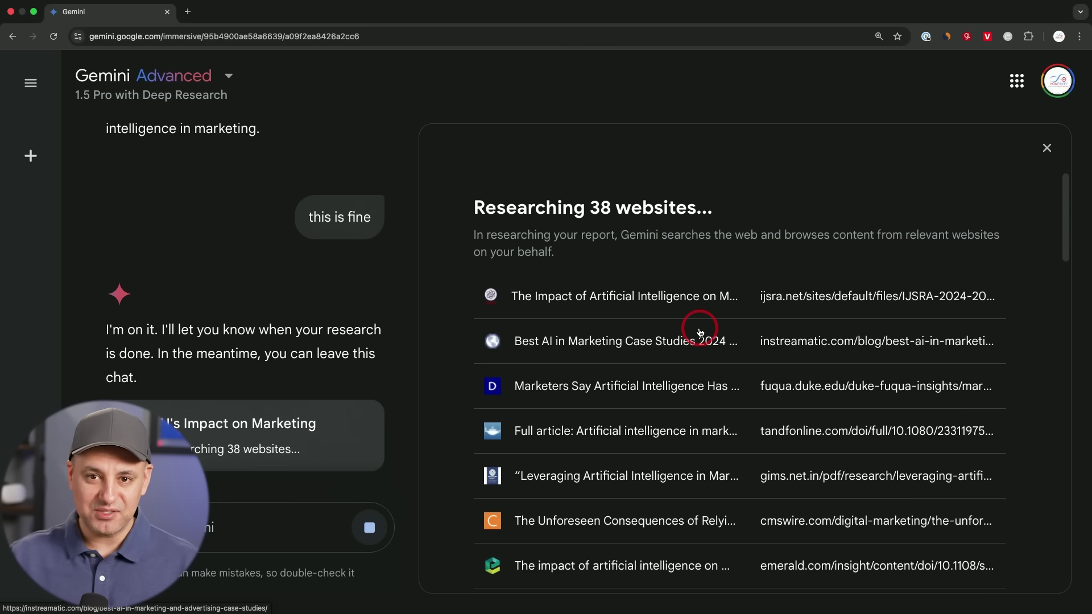
{"action": "scroll", "coordinate": [699, 333], "scroll_direction": "down", "scroll_amount": 3}
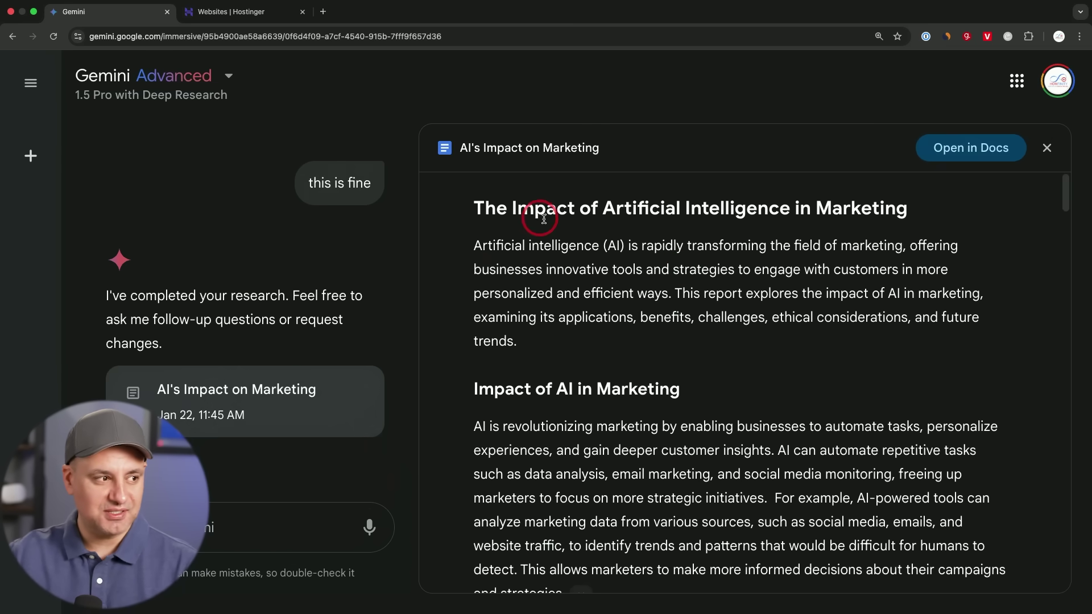
- Read the opening of 'The Impact of Artificial Intelligence in Marketing' report in the side panel
{"action": "mouse_move", "coordinate": [34, 132]}
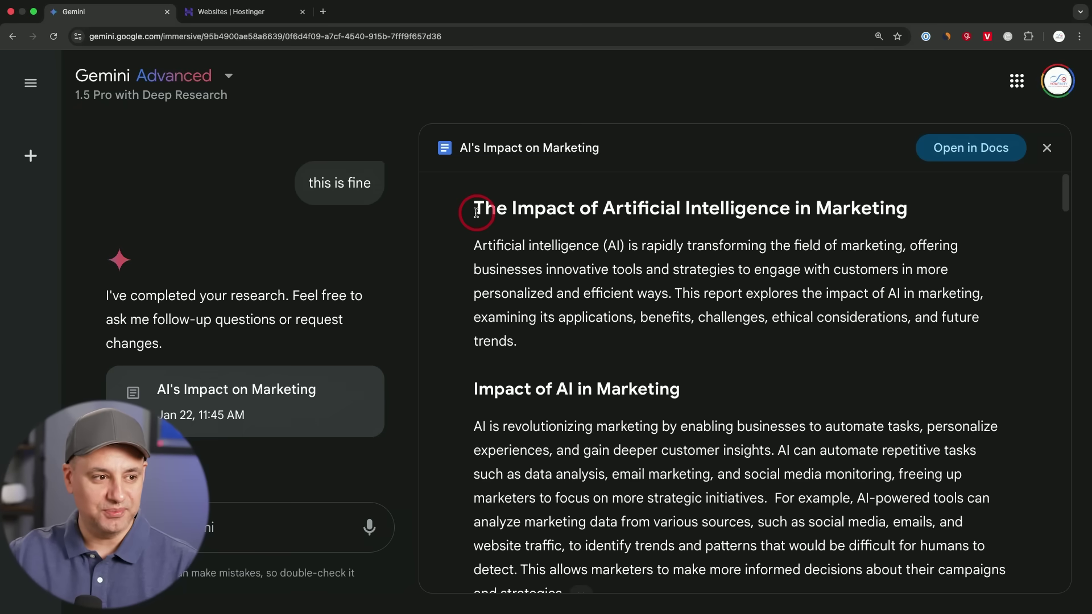
{"action": "left_click_drag", "start_coordinate": [476, 210], "coordinate": [565, 338]}
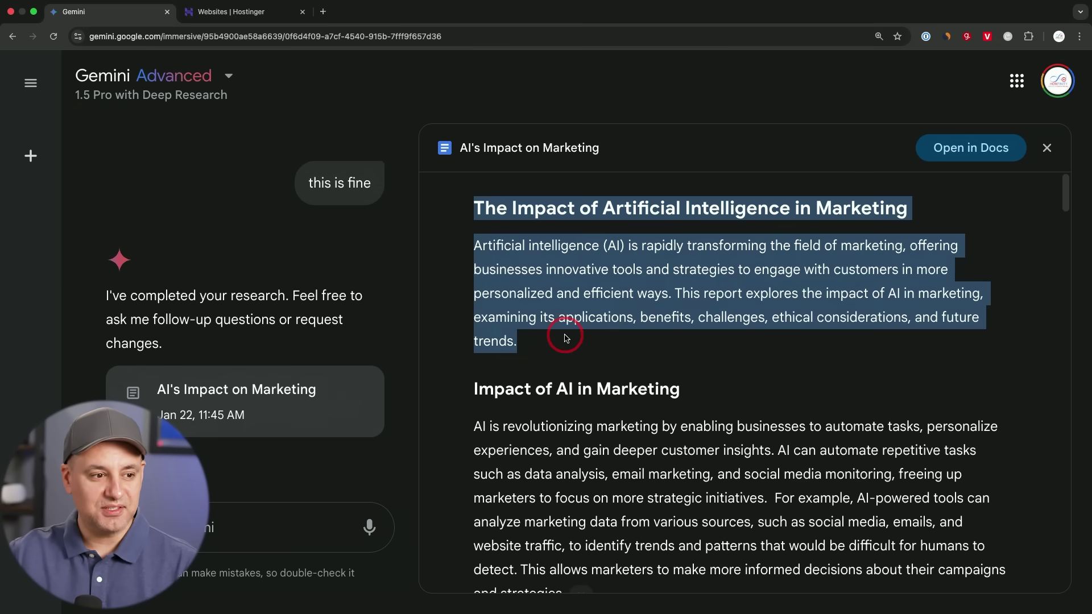
{"action": "left_click", "coordinate": [642, 322]}
{"action": "scroll", "coordinate": [970, 383], "scroll_direction": "down", "scroll_amount": 3}
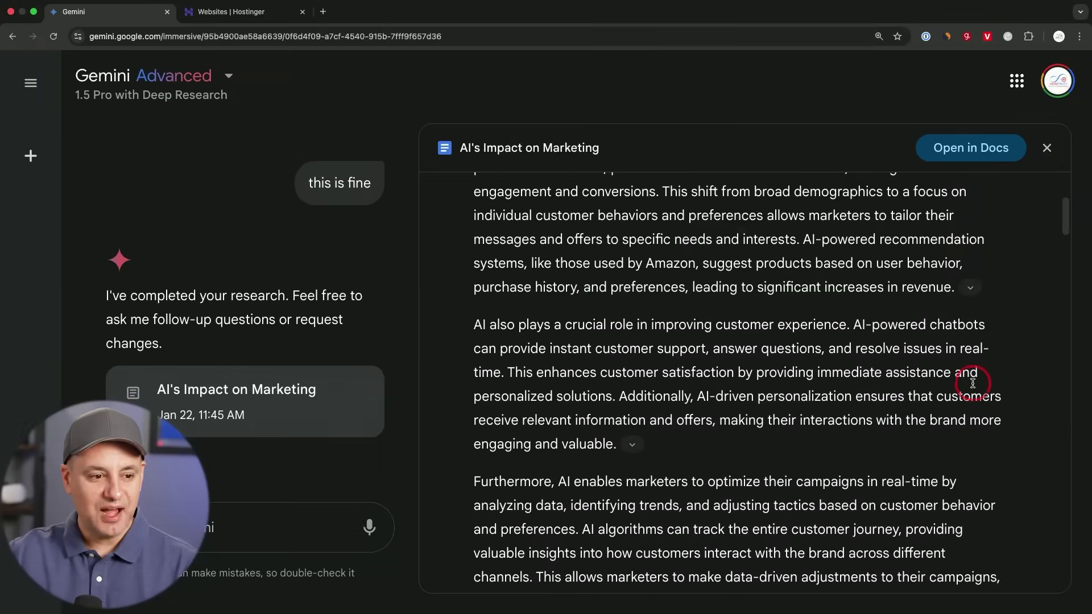
{"action": "scroll", "coordinate": [973, 384], "scroll_direction": "down", "scroll_amount": 10}
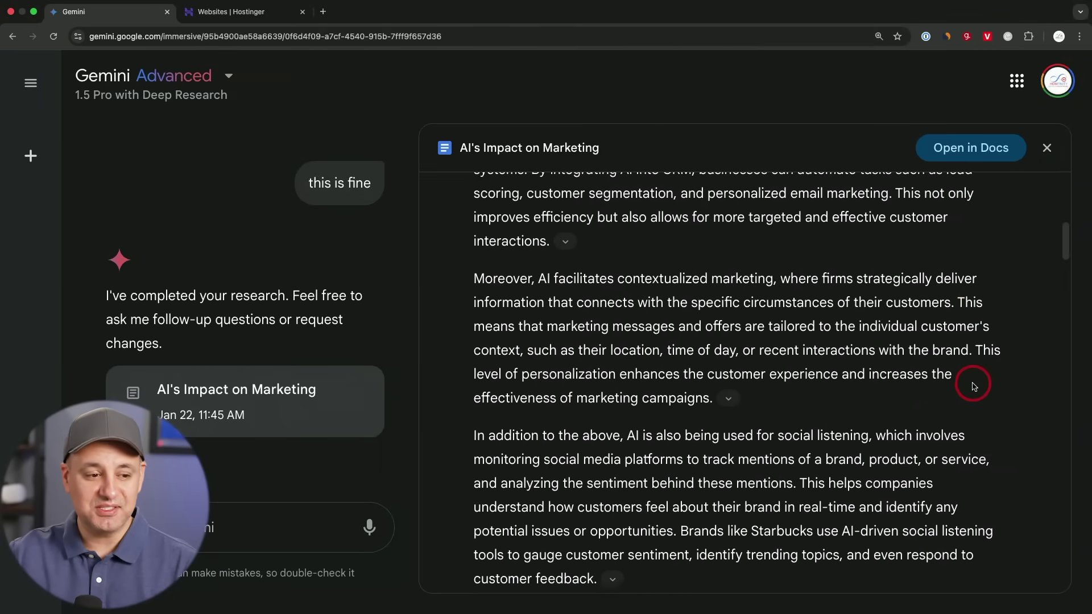
{"action": "scroll", "coordinate": [972, 385], "scroll_direction": "down", "scroll_amount": 8}
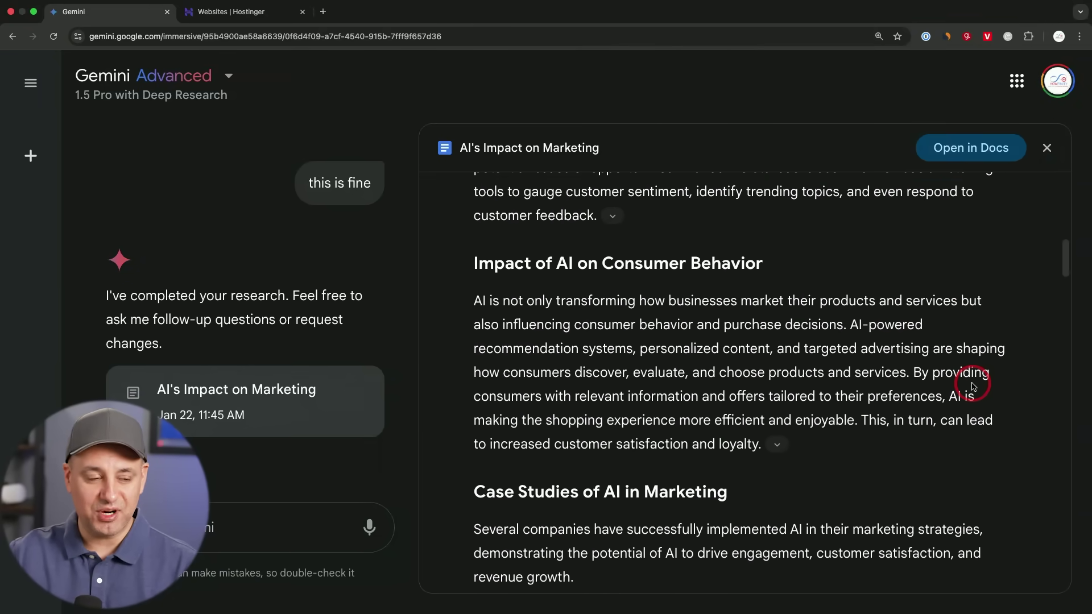
{"action": "scroll", "coordinate": [972, 386], "scroll_direction": "down", "scroll_amount": 2}
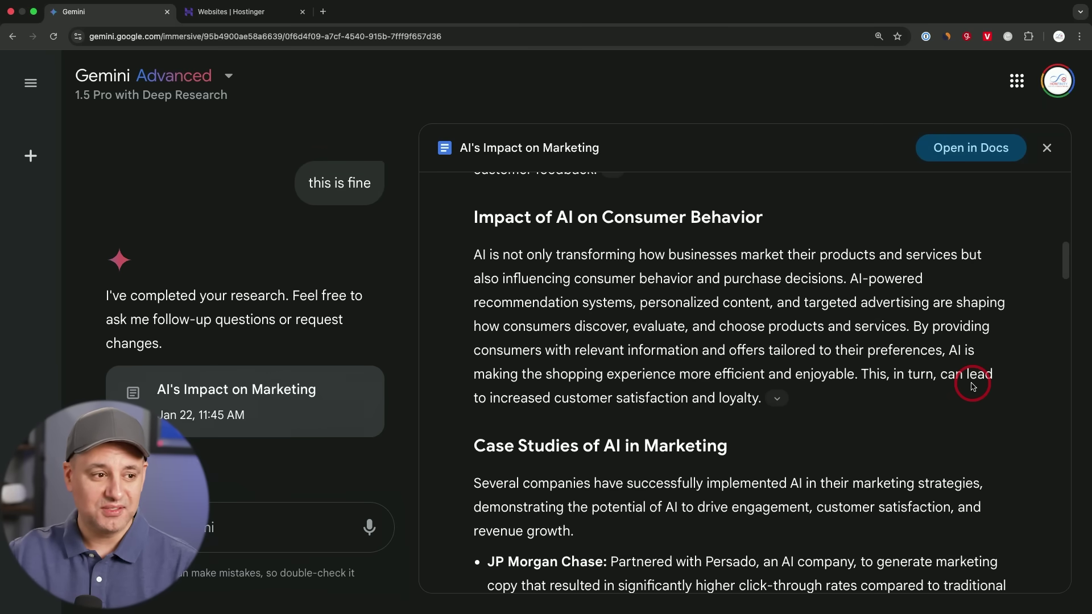
{"action": "scroll", "coordinate": [973, 387], "scroll_direction": "down", "scroll_amount": 9}
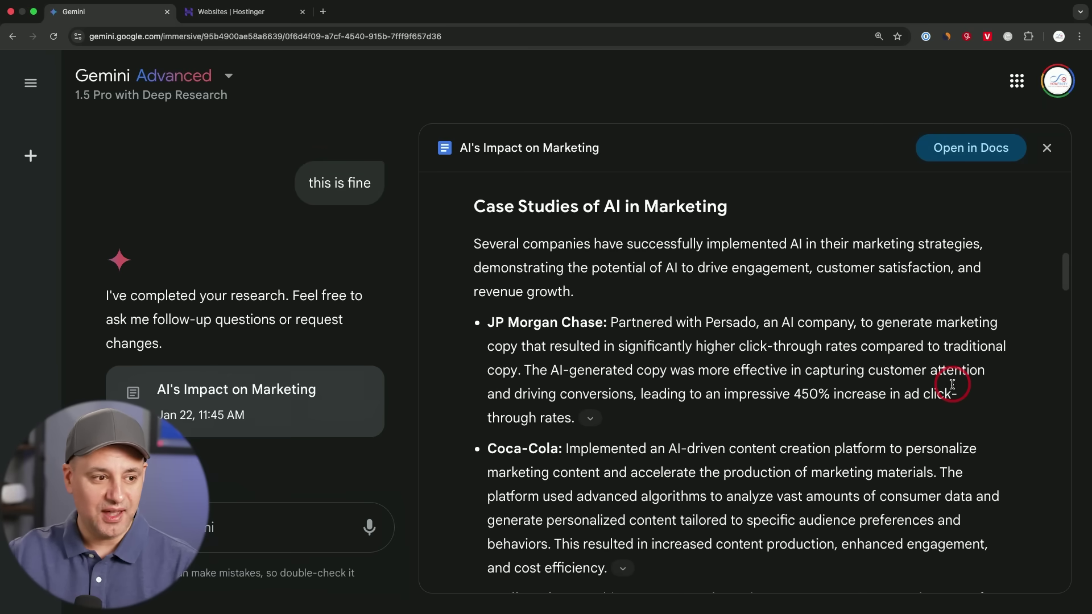
{"action": "scroll", "coordinate": [952, 385], "scroll_direction": "down", "scroll_amount": 3}
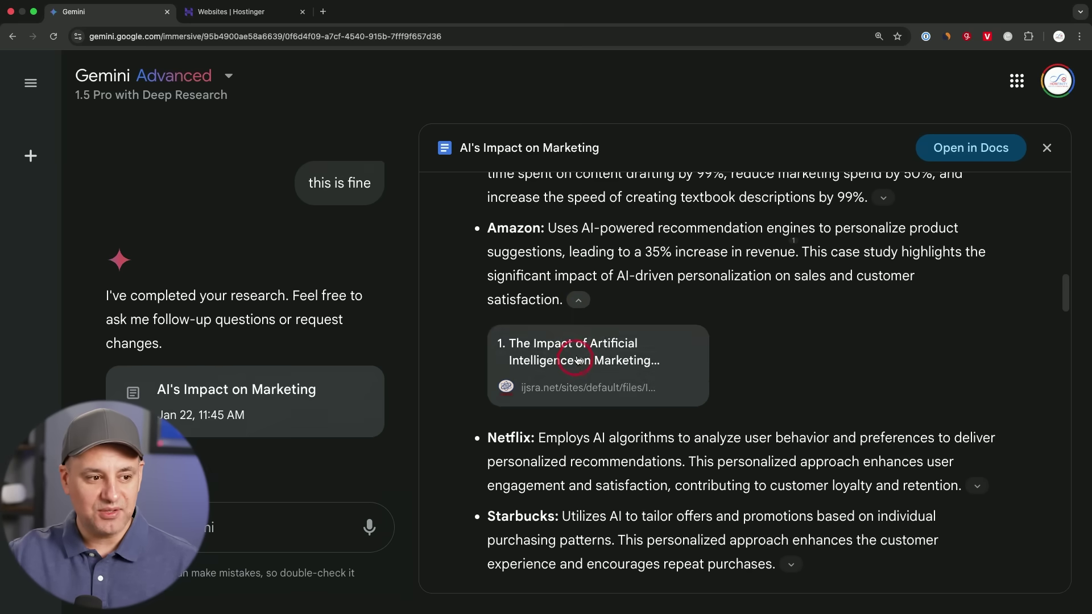
- Scroll the rest of the report to its sources and open it in Google Docs
{"action": "scroll", "coordinate": [722, 336], "scroll_direction": "down", "scroll_amount": 6}
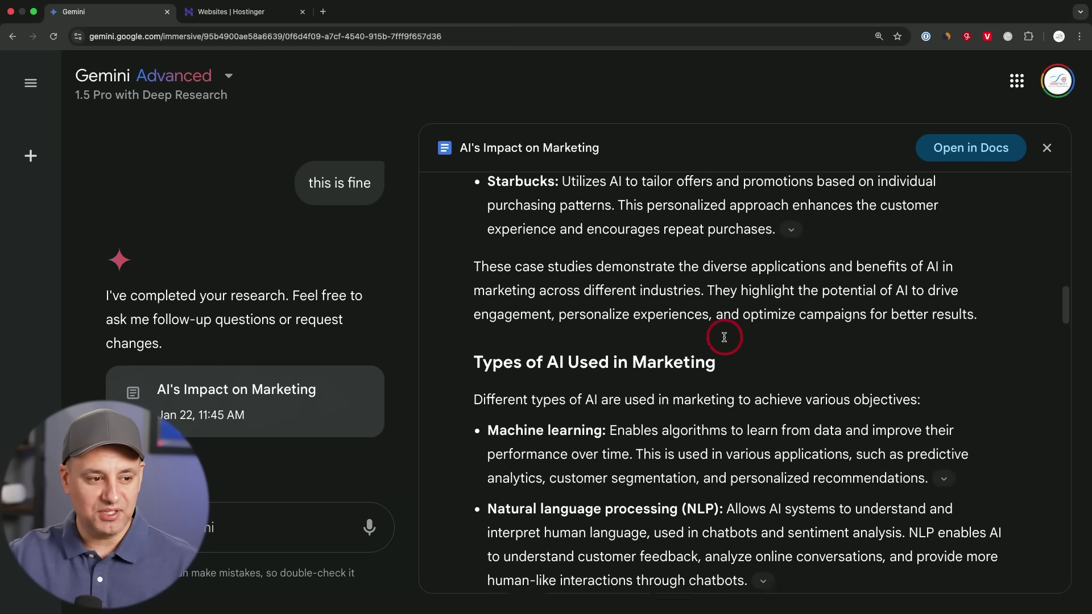
{"action": "scroll", "coordinate": [725, 339], "scroll_direction": "down", "scroll_amount": 8}
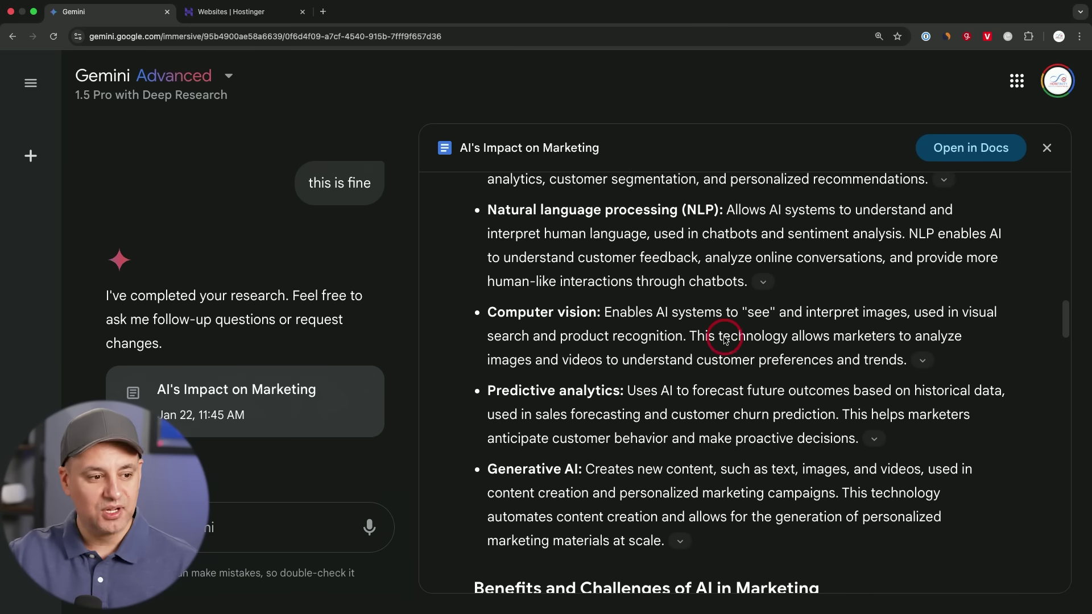
{"action": "scroll", "coordinate": [724, 337], "scroll_direction": "down", "scroll_amount": 8}
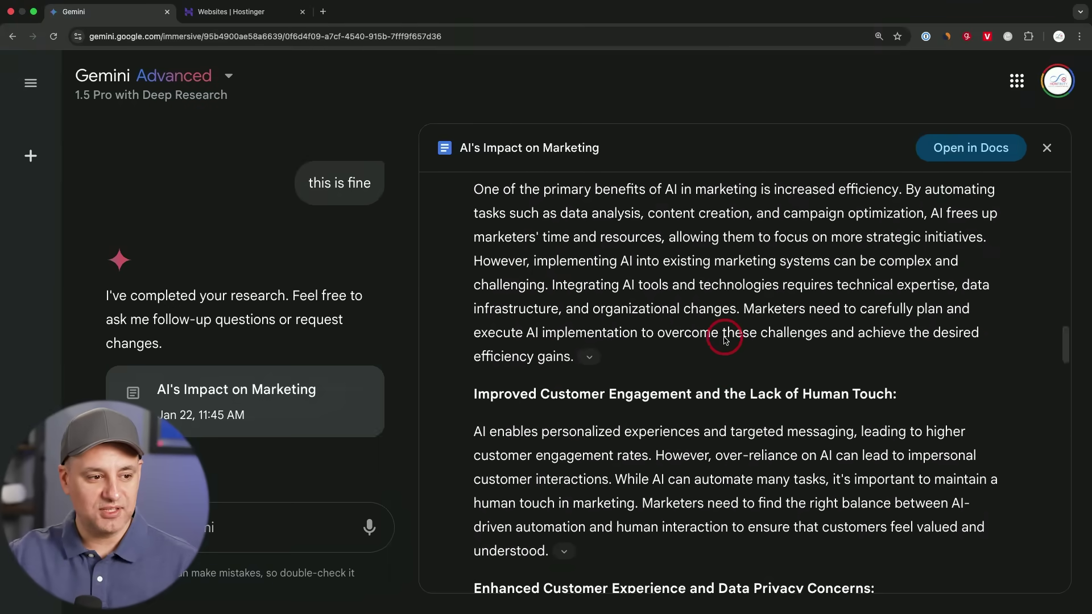
{"action": "scroll", "coordinate": [725, 340], "scroll_direction": "up", "scroll_amount": 6}
{"action": "scroll", "coordinate": [725, 340], "scroll_direction": "down", "scroll_amount": 20}
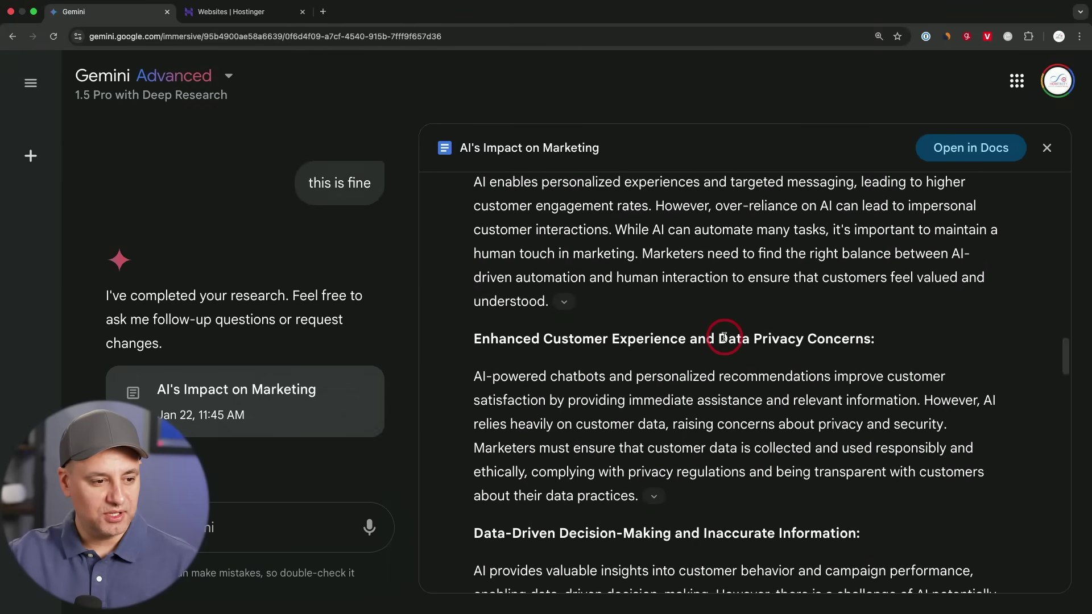
{"action": "scroll", "coordinate": [724, 337], "scroll_direction": "down", "scroll_amount": 15}
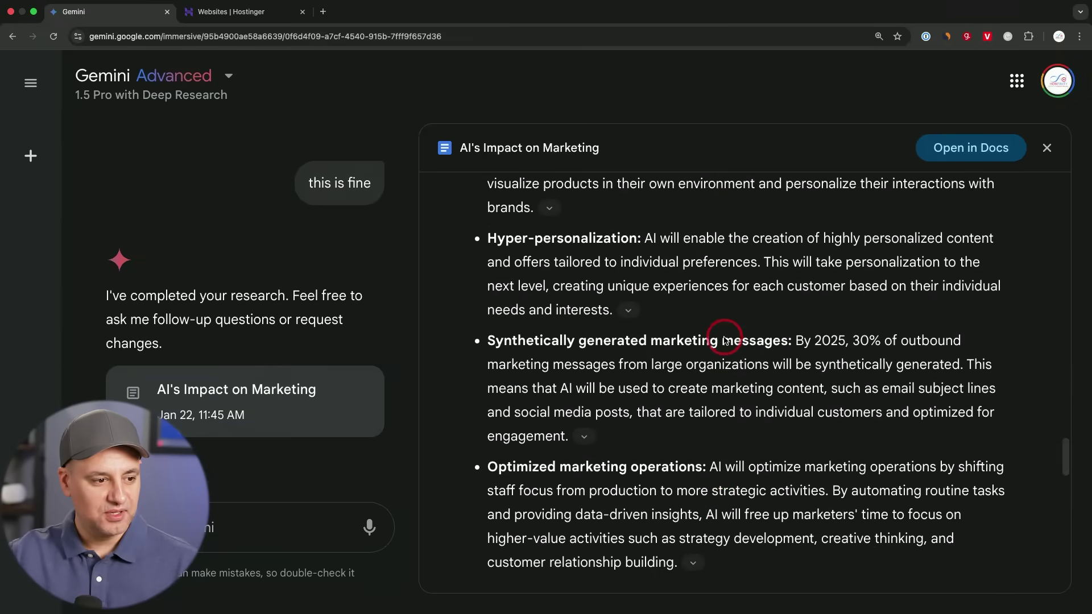
{"action": "scroll", "coordinate": [723, 338], "scroll_direction": "down", "scroll_amount": 9}
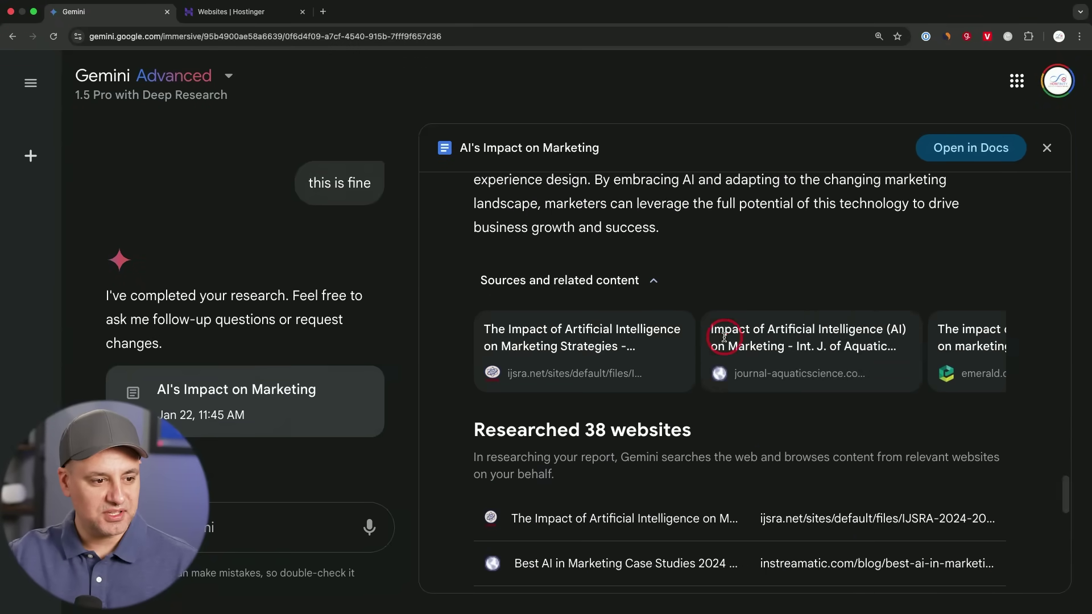
{"action": "scroll", "coordinate": [576, 320], "scroll_direction": "down", "scroll_amount": 5}
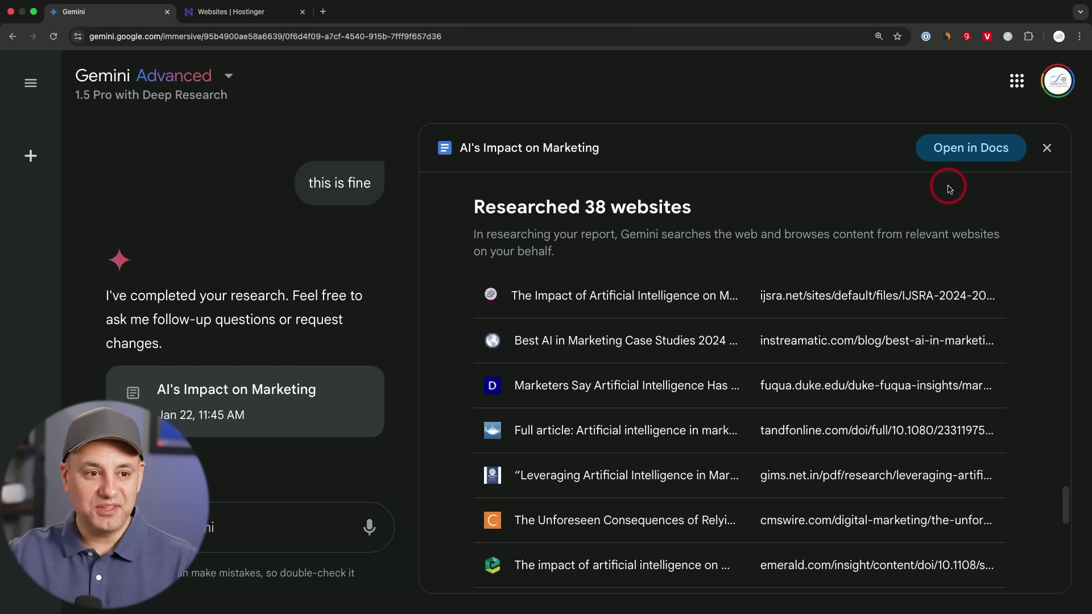
{"action": "left_click", "coordinate": [965, 149]}
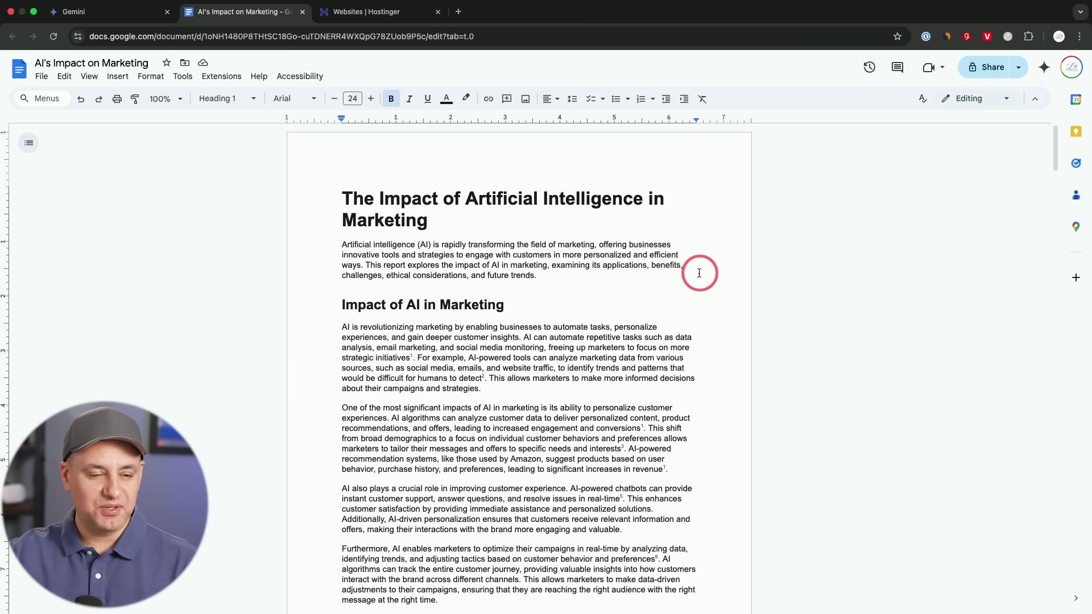
- Review the 'AI's Impact on Marketing' document to its works cited, then return to the Gemini chat tab
{"action": "scroll", "coordinate": [697, 272], "scroll_direction": "down", "scroll_amount": 10}
{"action": "scroll", "coordinate": [699, 273], "scroll_direction": "down", "scroll_amount": 20}
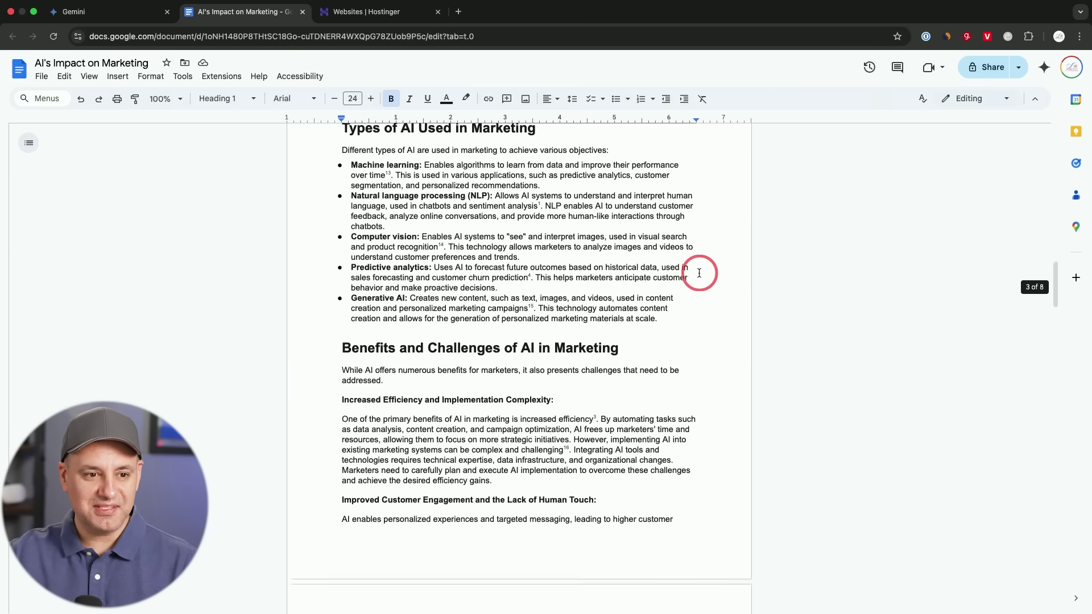
{"action": "scroll", "coordinate": [698, 273], "scroll_direction": "down", "scroll_amount": 20}
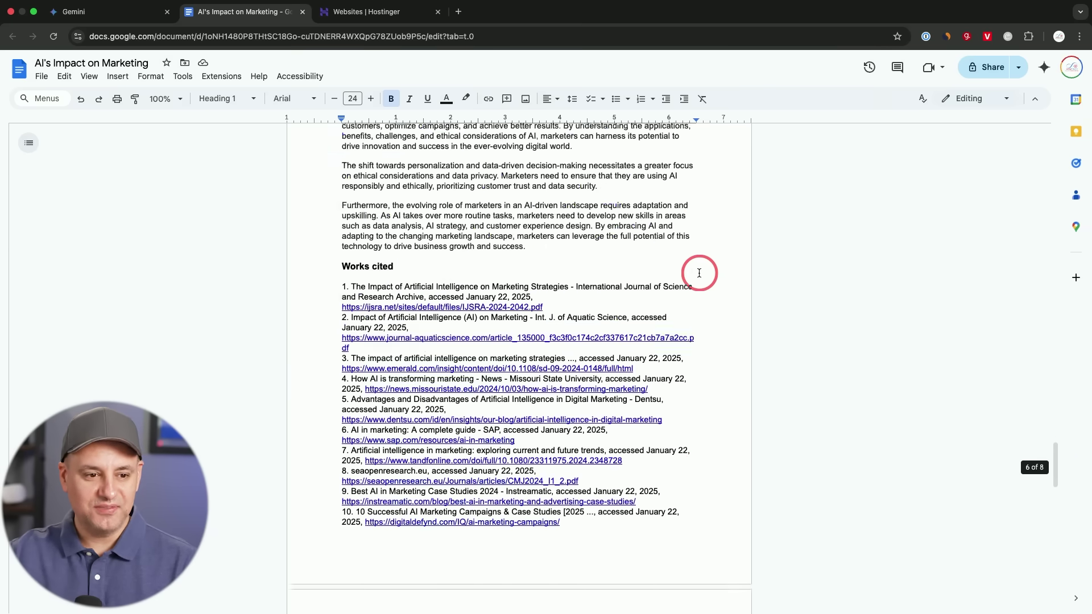
{"action": "scroll", "coordinate": [699, 273], "scroll_direction": "down", "scroll_amount": 7}
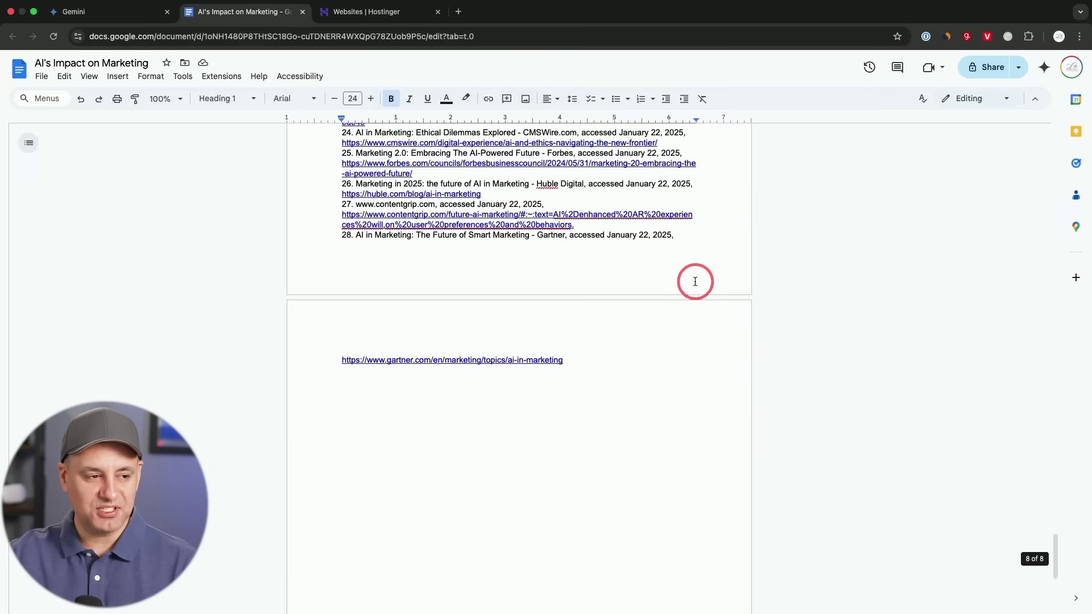
{"action": "scroll", "coordinate": [642, 335], "scroll_direction": "up", "scroll_amount": 20}
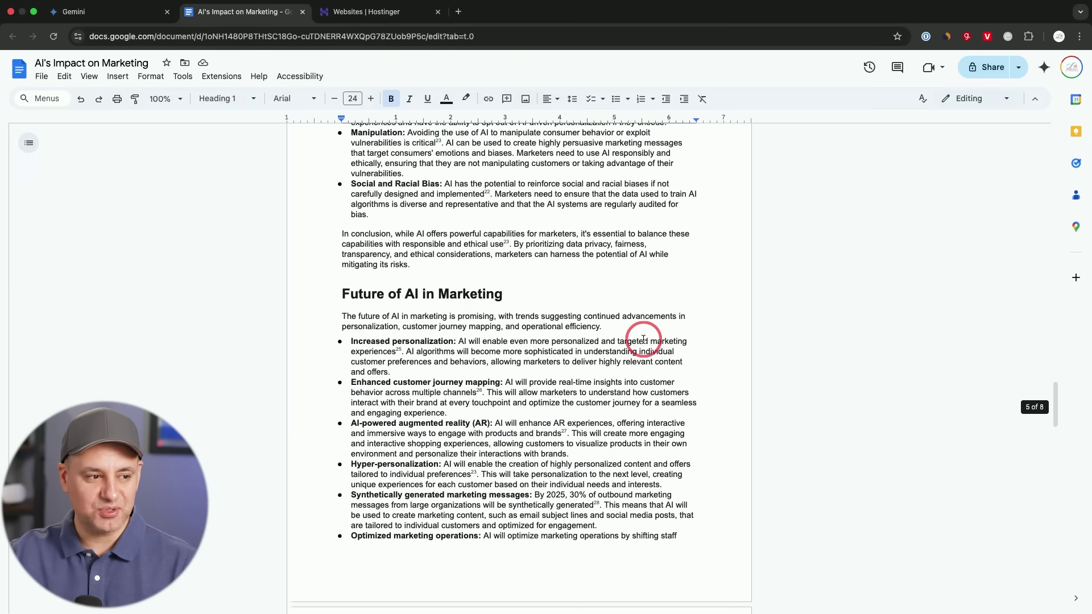
{"action": "scroll", "coordinate": [672, 324], "scroll_direction": "up", "scroll_amount": 10}
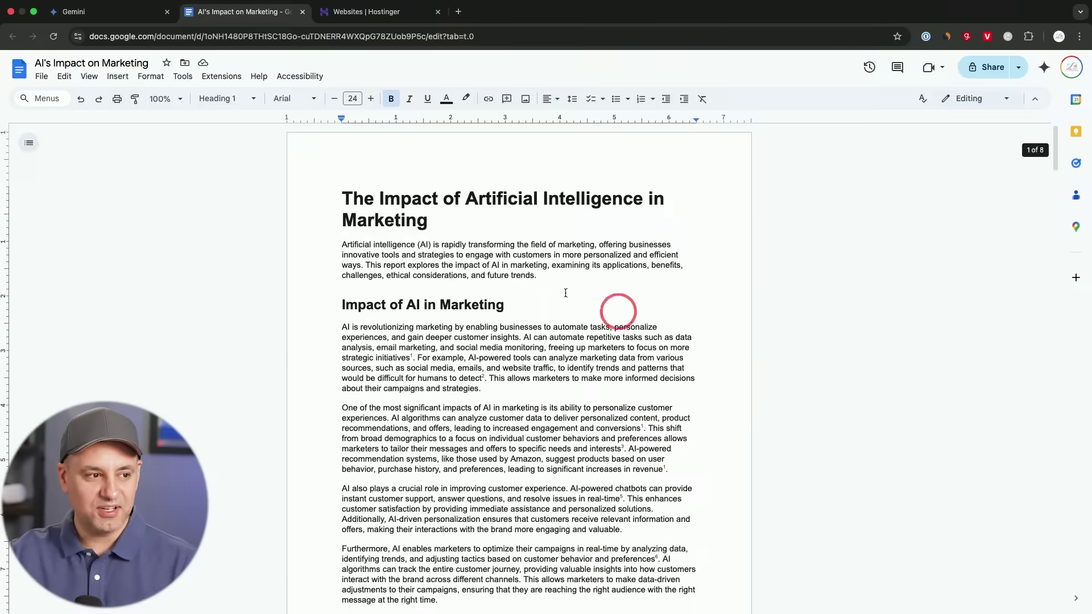
{"action": "triple_click", "coordinate": [456, 216]}
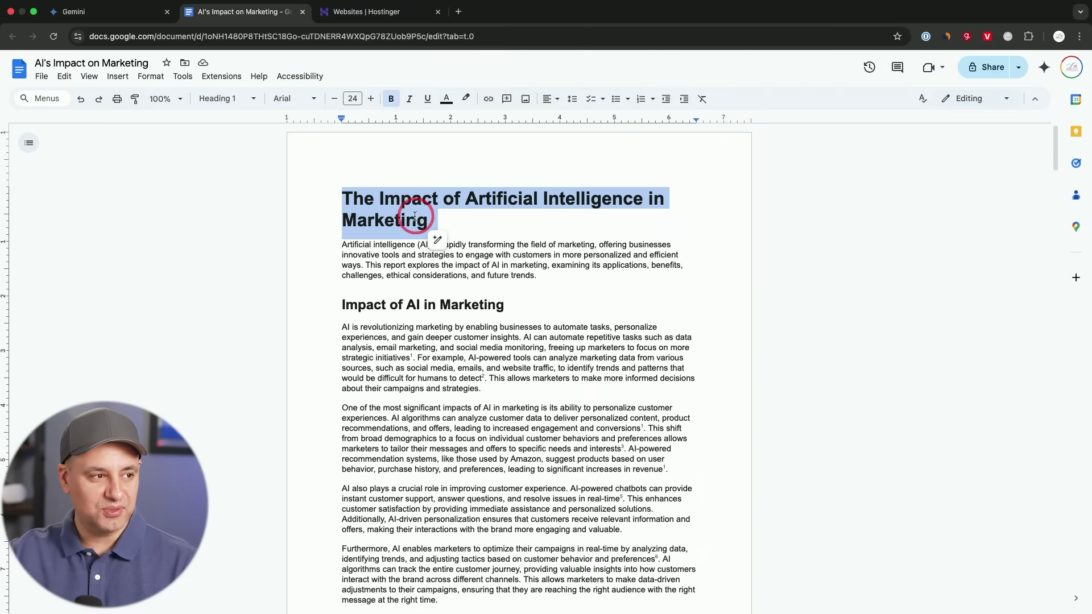
{"action": "left_click", "coordinate": [588, 296]}
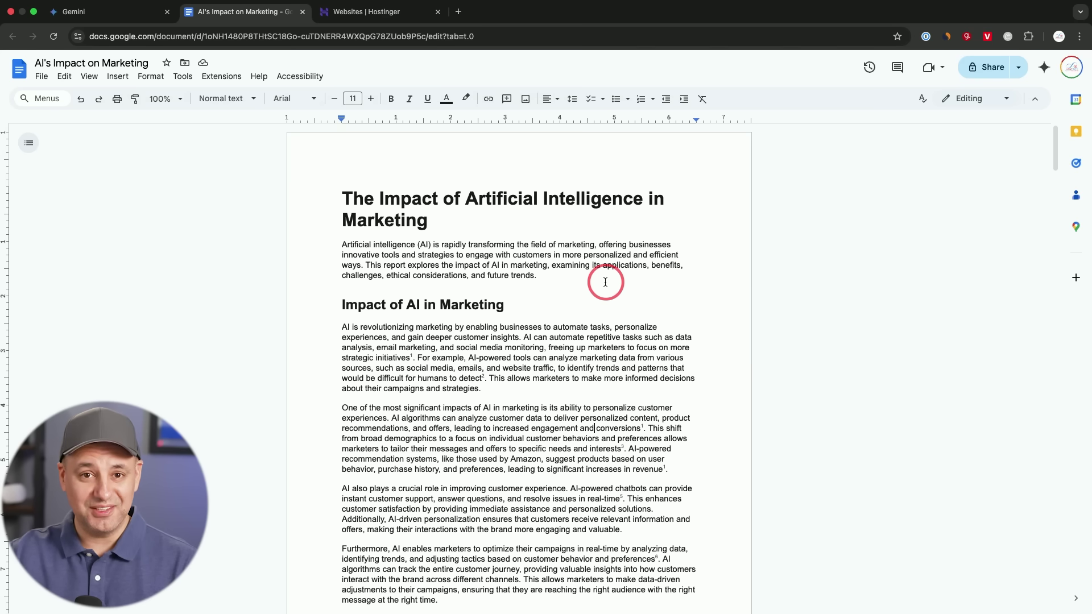
{"action": "key", "text": "ctrl+shift+Tab"}
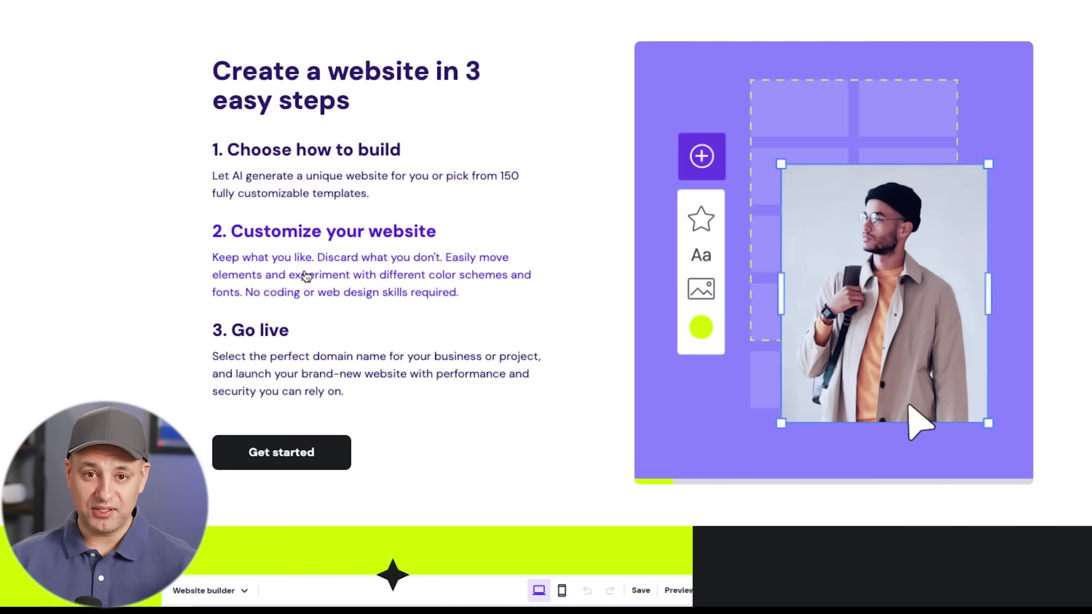
- Highlight the 'Let AI do the hard work' heading and start a new Hostinger Website Builder site
{"action": "scroll", "coordinate": [304, 354], "scroll_direction": "down", "scroll_amount": 8}
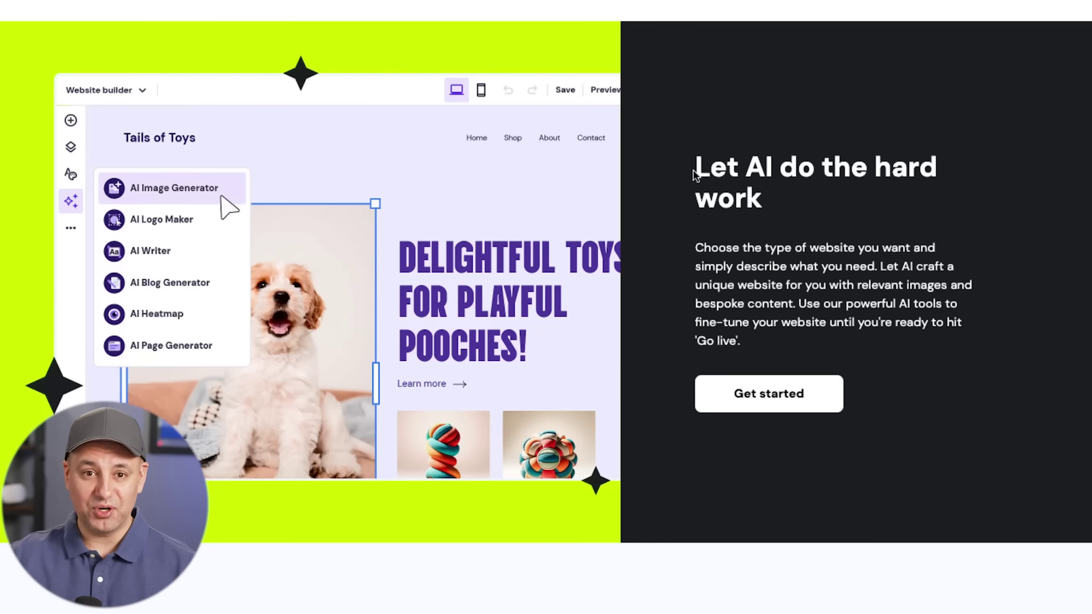
{"action": "left_click_drag", "start_coordinate": [694, 172], "coordinate": [817, 213]}
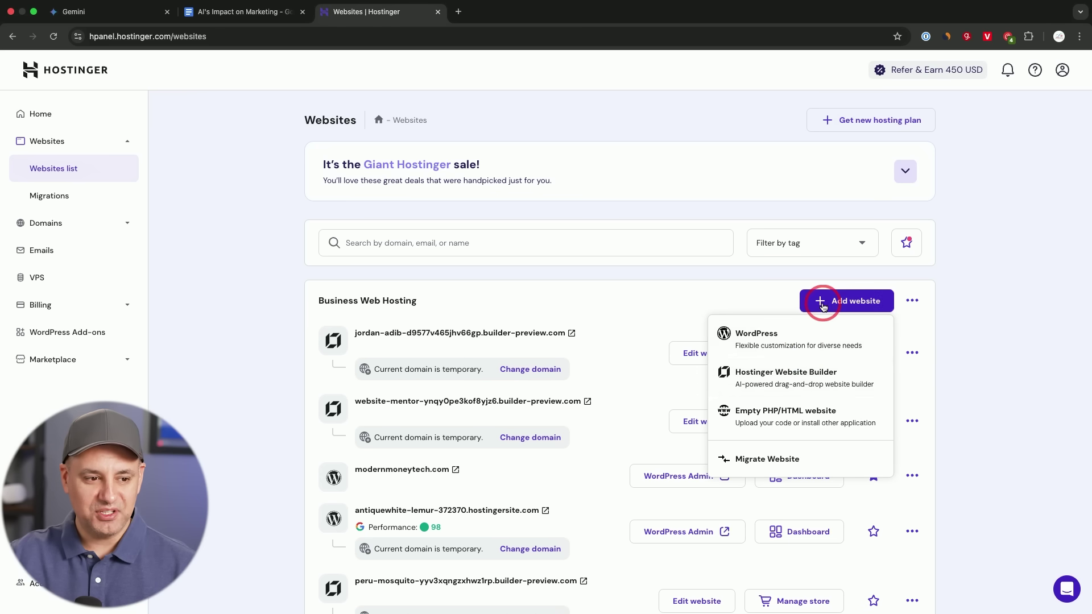
{"action": "left_click", "coordinate": [767, 380]}
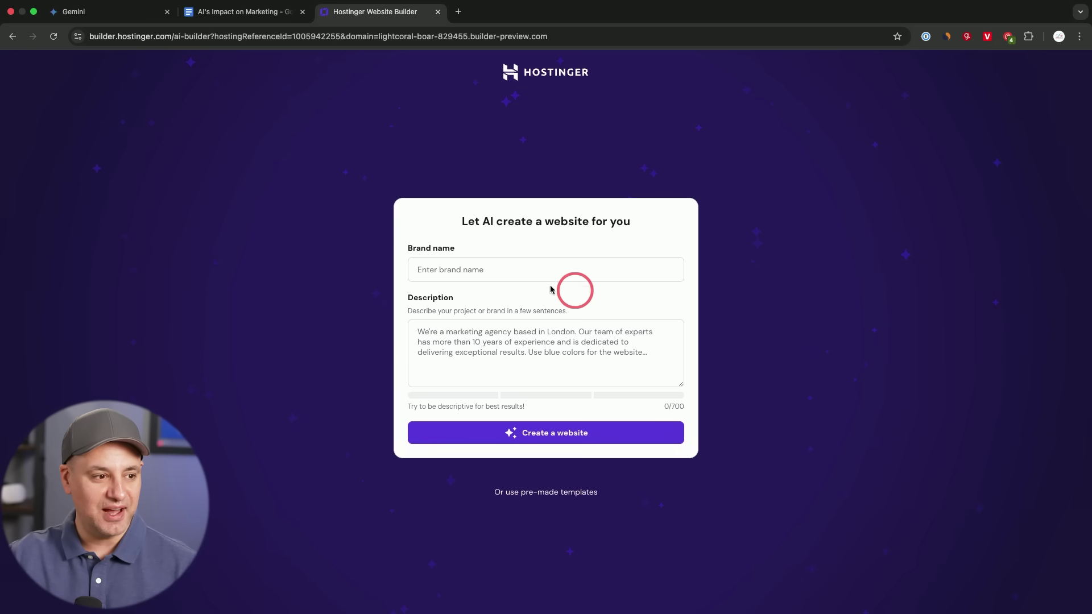
- Paste 'AI Marketing Mentor' as brand name plus the site description, then generate the AI website
{"action": "left_click", "coordinate": [487, 271]}
{"action": "type", "text": "AI Marketing Mentor"}
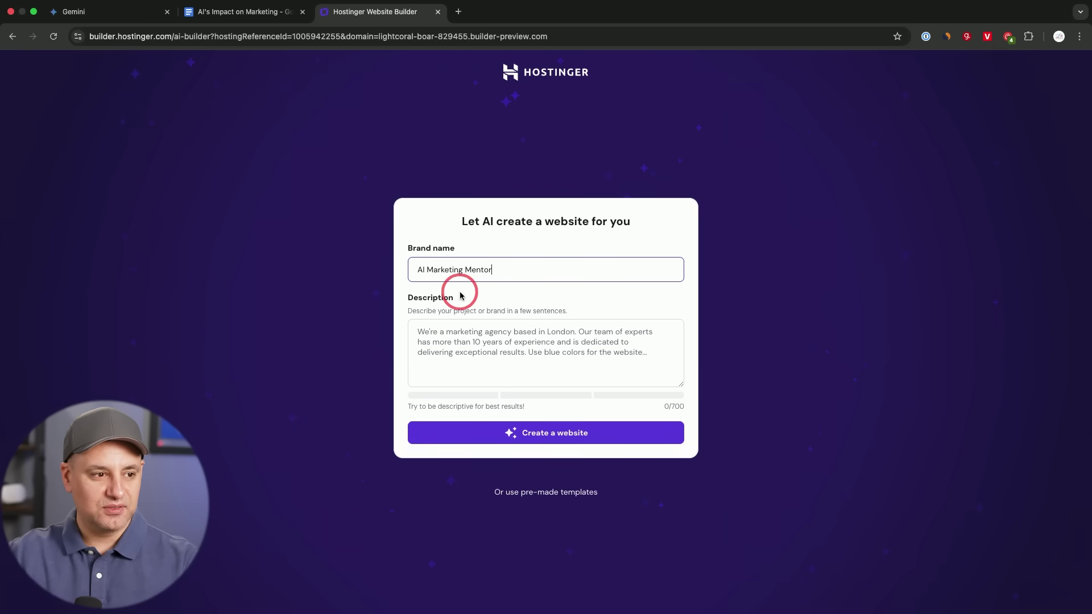
{"action": "left_click_drag", "start_coordinate": [495, 270], "coordinate": [427, 268]}
{"action": "left_click", "coordinate": [451, 268]}
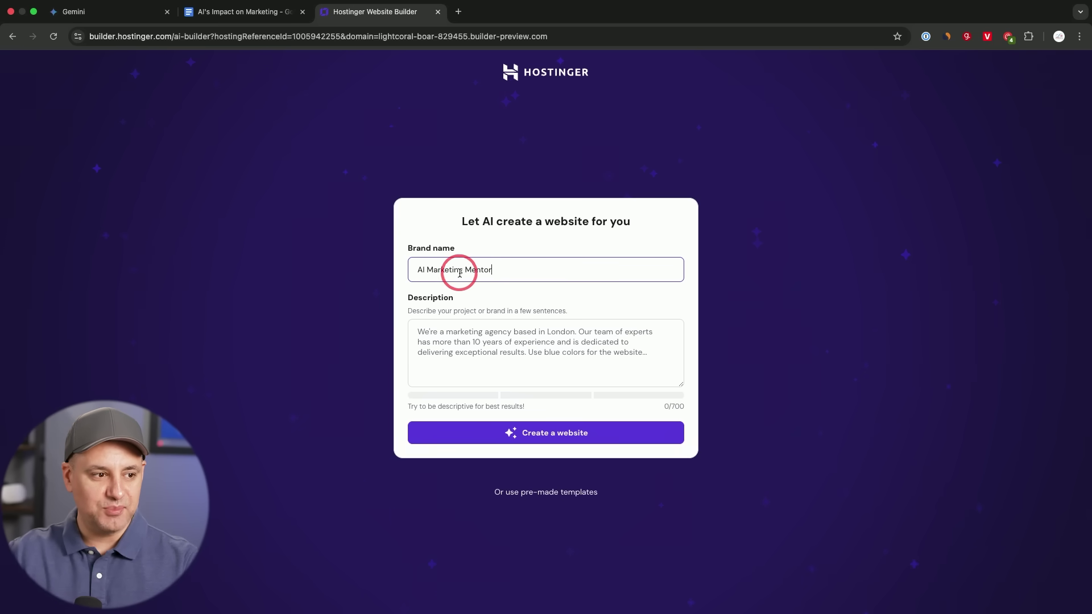
{"action": "left_click", "coordinate": [490, 342]}
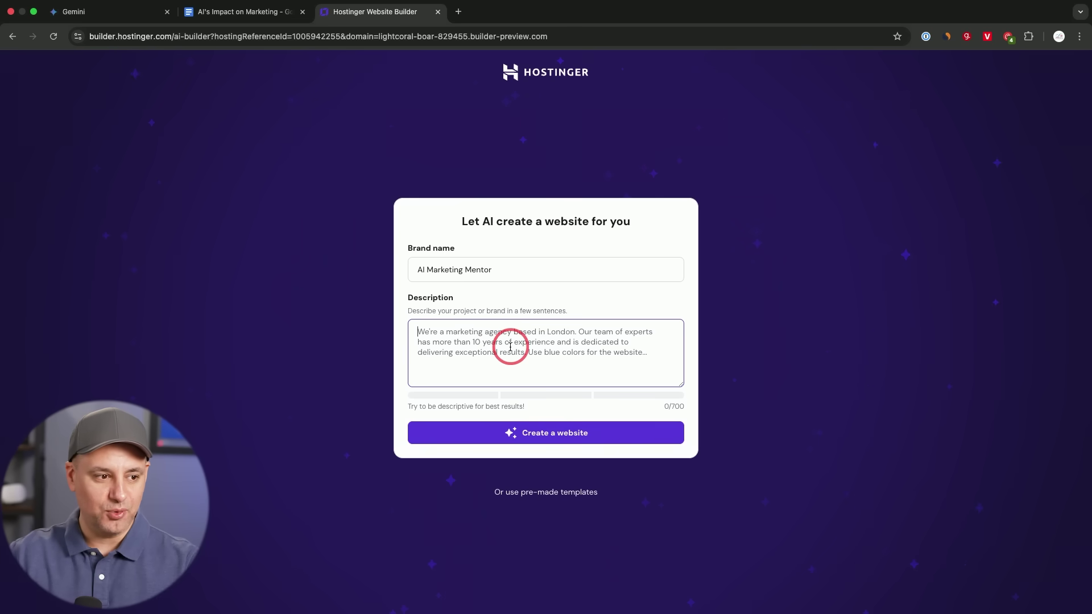
{"action": "type", "text": "We are AI experts that teach people how to effectively use AI tools to improve their marketing. We post useful blogs and articles as well as provide a service."}
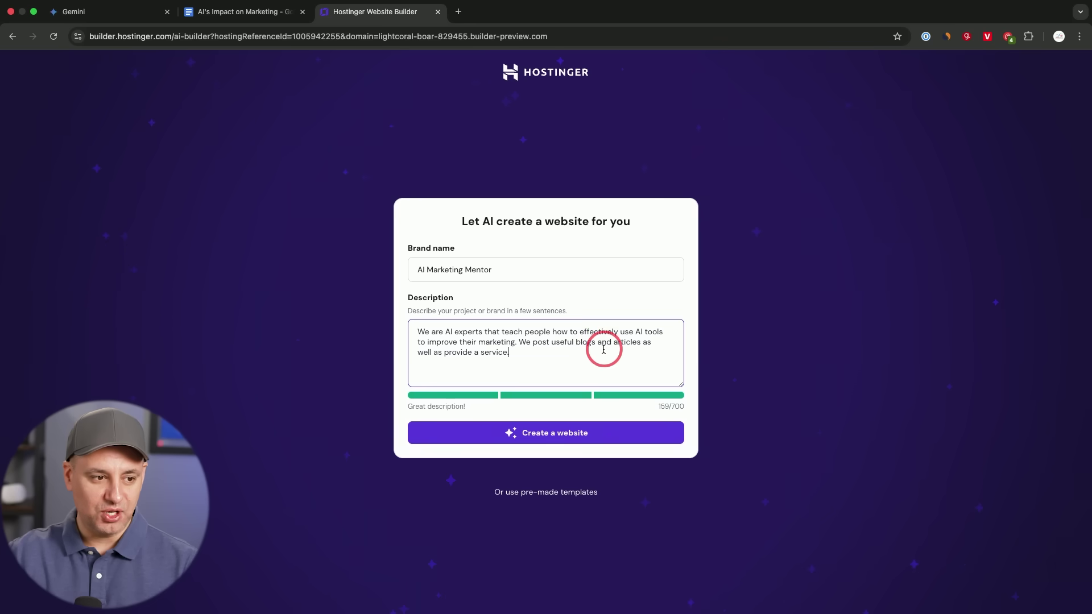
{"action": "left_click", "coordinate": [534, 434]}
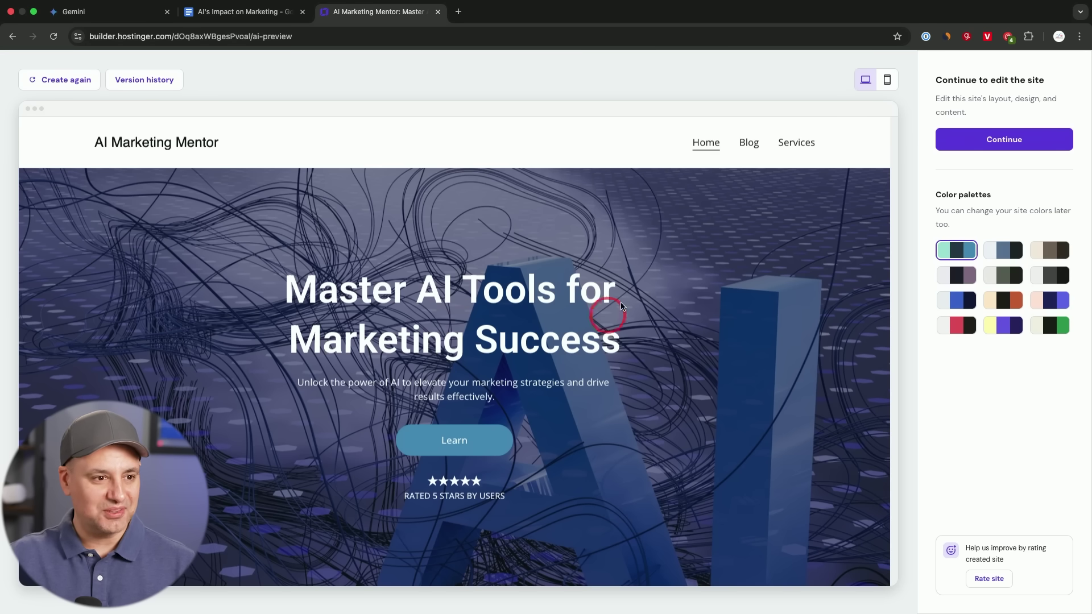
- Scroll through the generated 'Master AI Tools for Marketing Success' site preview
{"action": "scroll", "coordinate": [707, 163], "scroll_direction": "down", "scroll_amount": 1}
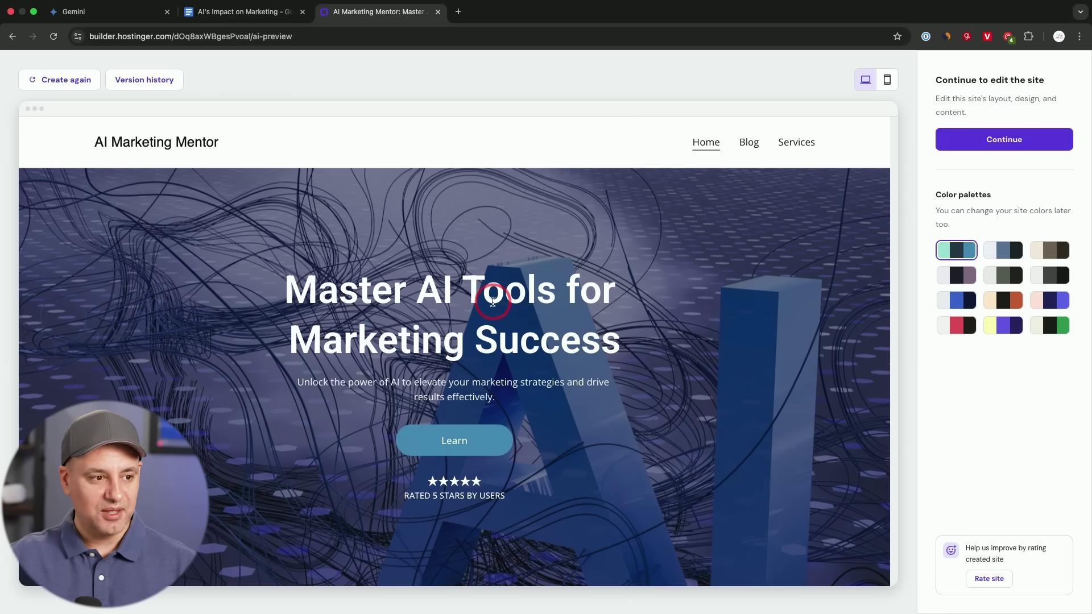
{"action": "scroll", "coordinate": [568, 313], "scroll_direction": "down", "scroll_amount": 3}
{"action": "scroll", "coordinate": [571, 312], "scroll_direction": "down", "scroll_amount": 9}
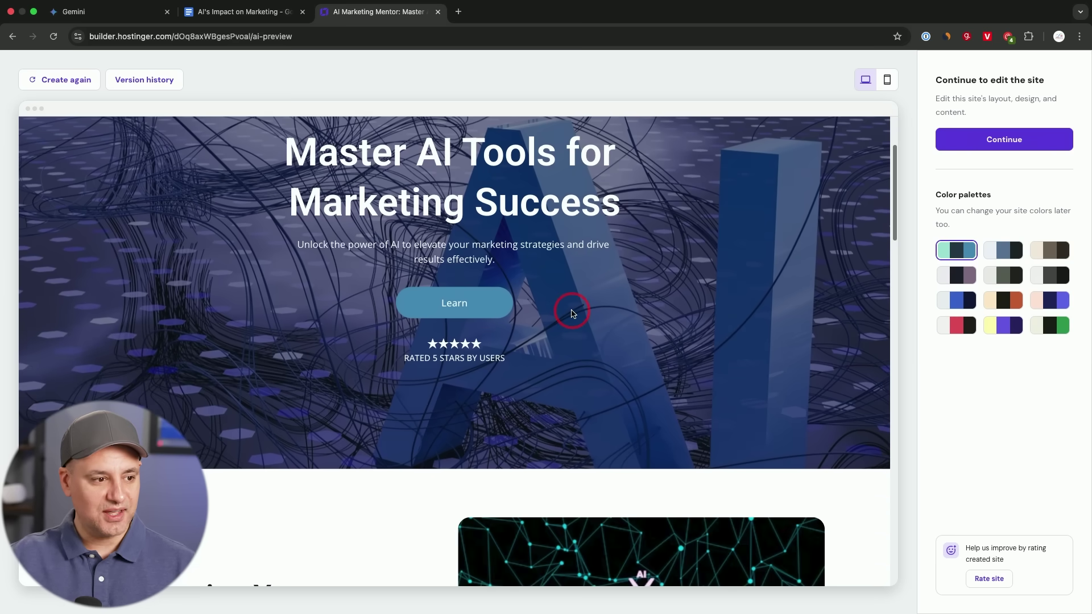
{"action": "scroll", "coordinate": [484, 311], "scroll_direction": "down", "scroll_amount": 13}
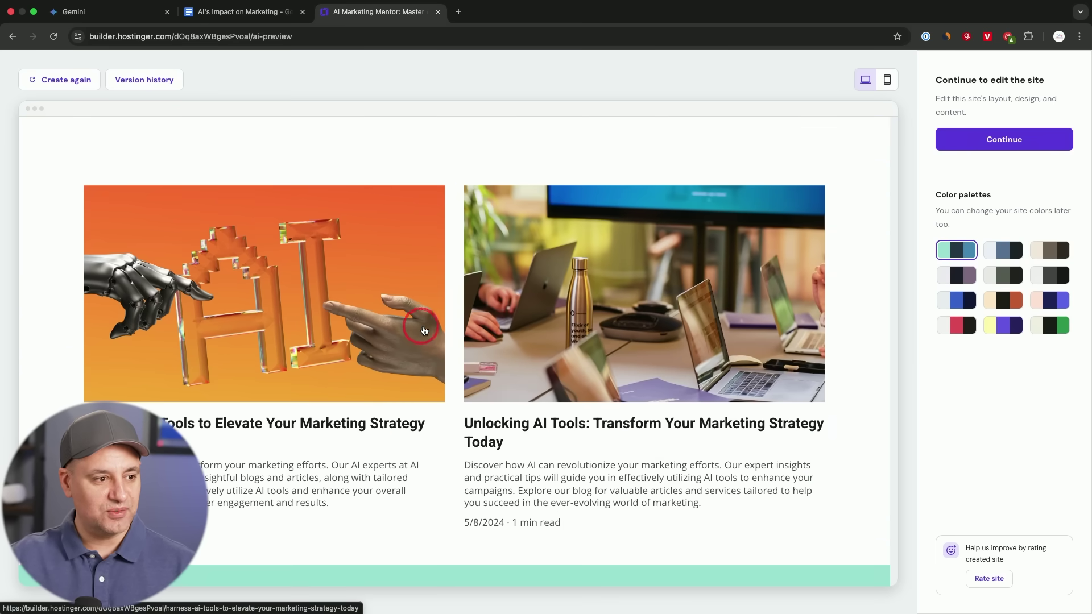
{"action": "scroll", "coordinate": [455, 321], "scroll_direction": "down", "scroll_amount": 14}
{"action": "scroll", "coordinate": [424, 330], "scroll_direction": "down", "scroll_amount": 12}
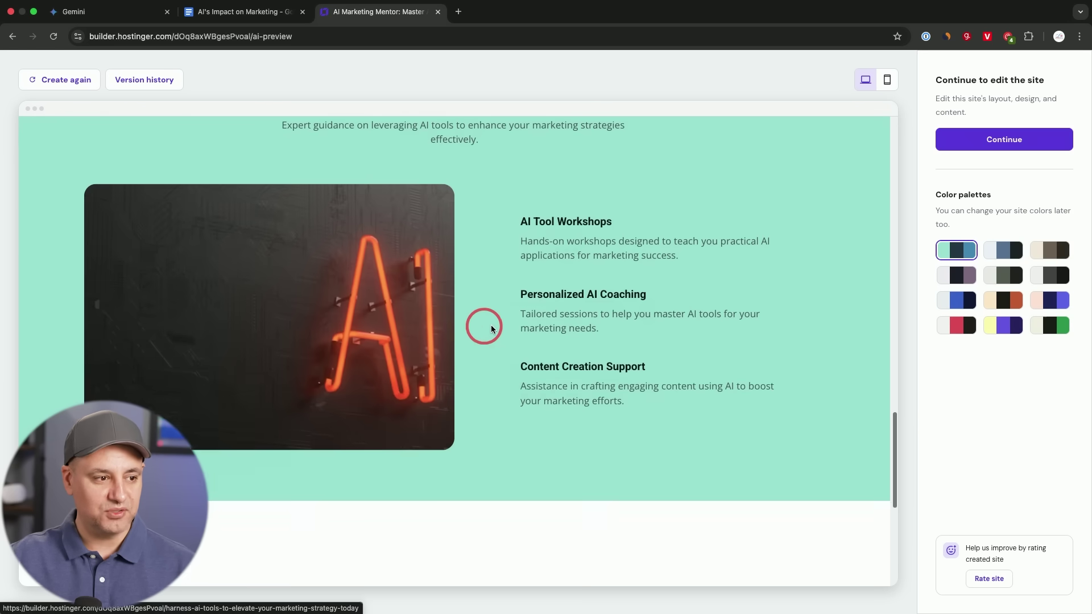
{"action": "scroll", "coordinate": [403, 277], "scroll_direction": "down", "scroll_amount": 4}
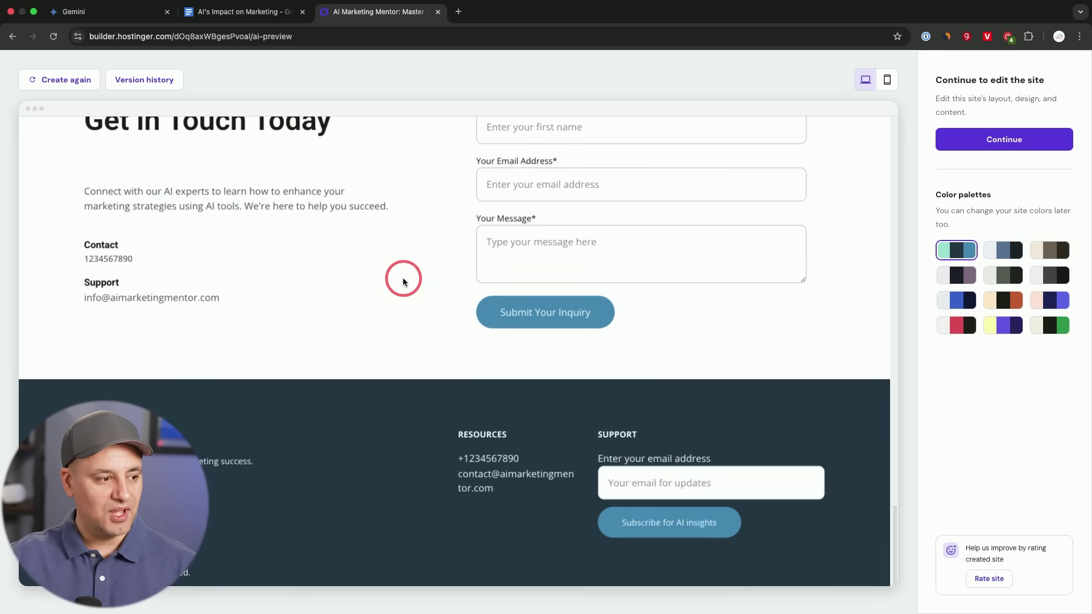
{"action": "scroll", "coordinate": [402, 278], "scroll_direction": "up", "scroll_amount": 20}
{"action": "scroll", "coordinate": [403, 277], "scroll_direction": "up", "scroll_amount": 15}
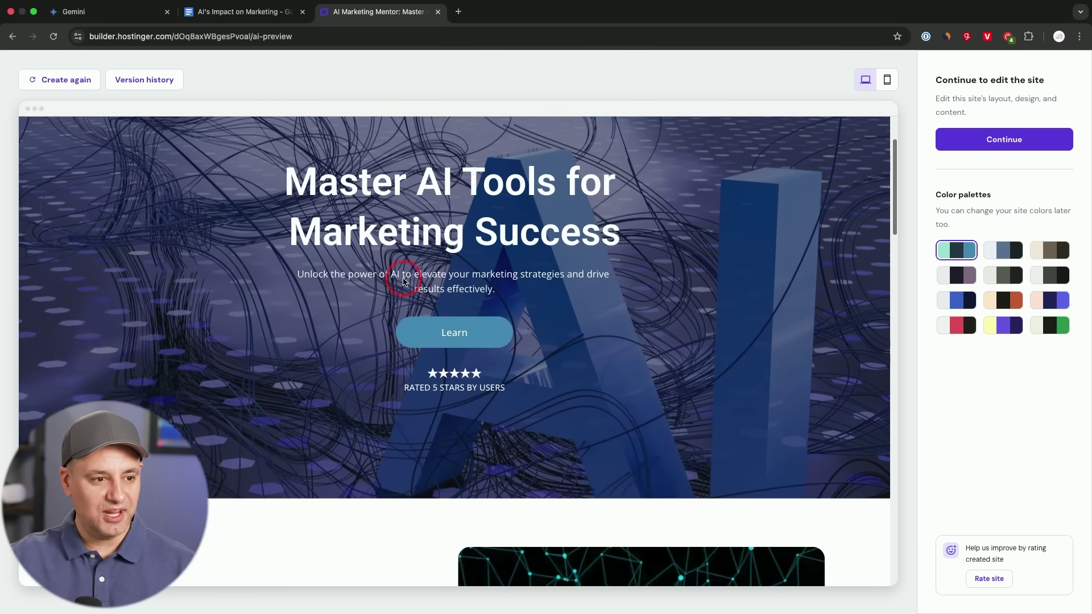
- View the 'Master AI Marketing' Blog page with its two posts and check the Coming soon setting
{"action": "left_click", "coordinate": [751, 145]}
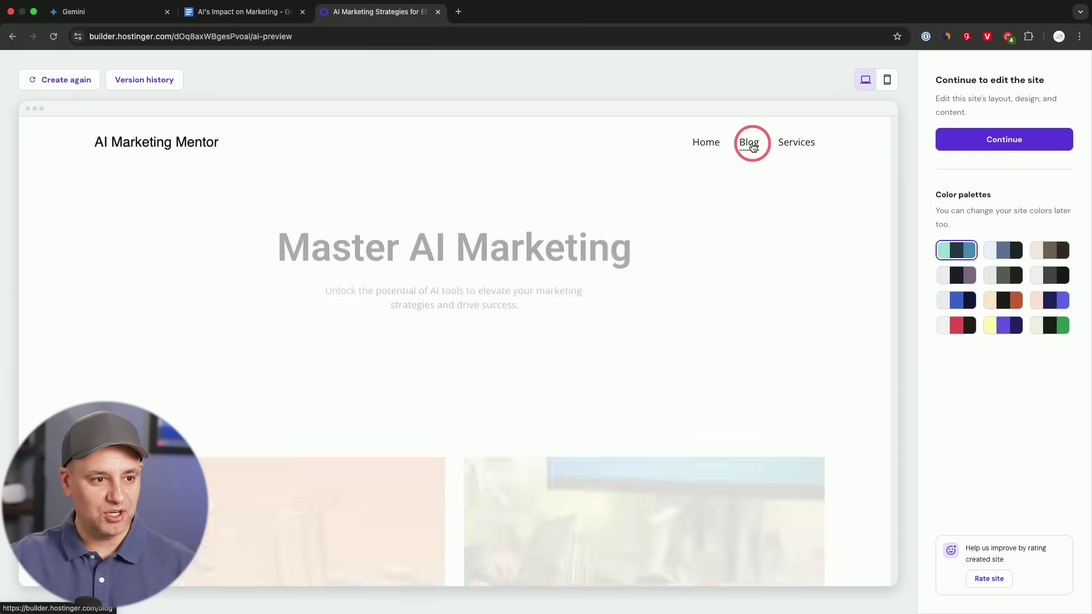
{"action": "scroll", "coordinate": [735, 276], "scroll_direction": "down", "scroll_amount": 5}
{"action": "scroll", "coordinate": [733, 288], "scroll_direction": "down", "scroll_amount": 10}
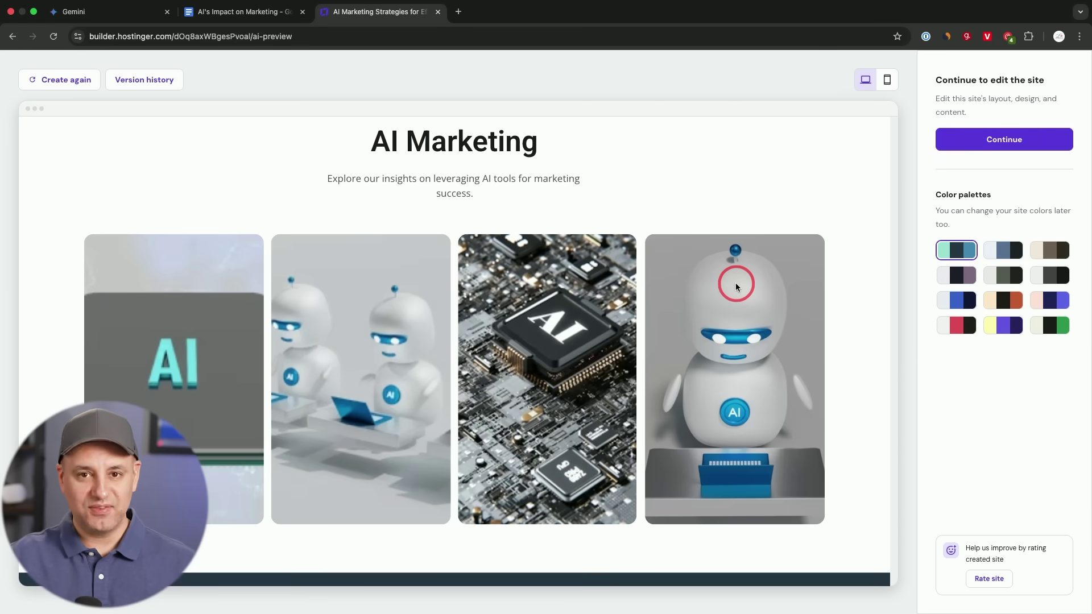
{"action": "scroll", "coordinate": [734, 285], "scroll_direction": "down", "scroll_amount": 1}
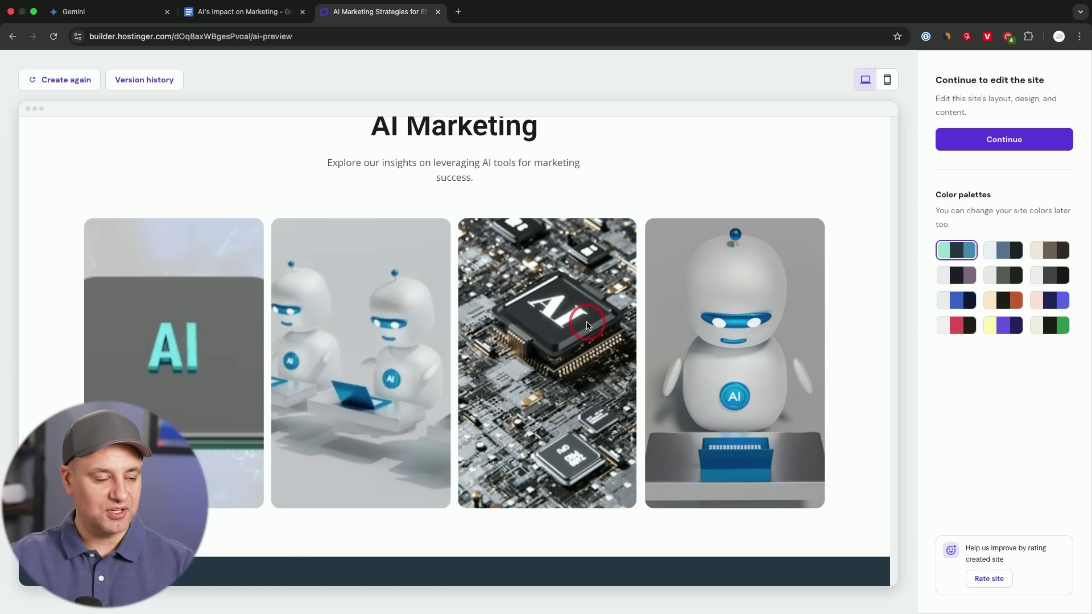
{"action": "scroll", "coordinate": [586, 325], "scroll_direction": "down", "scroll_amount": 3}
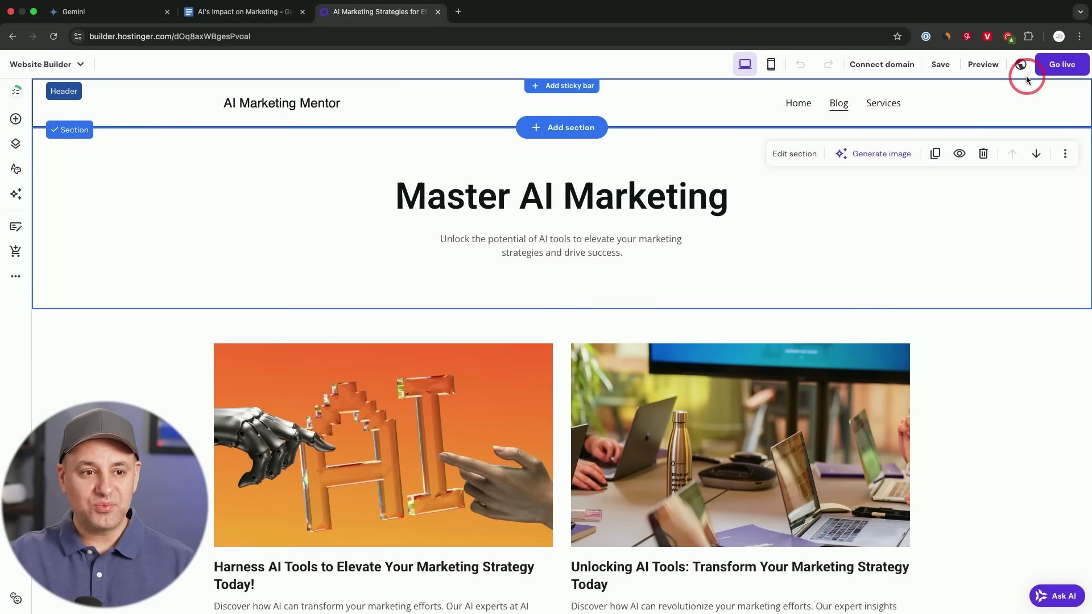
{"action": "left_click", "coordinate": [1021, 65]}
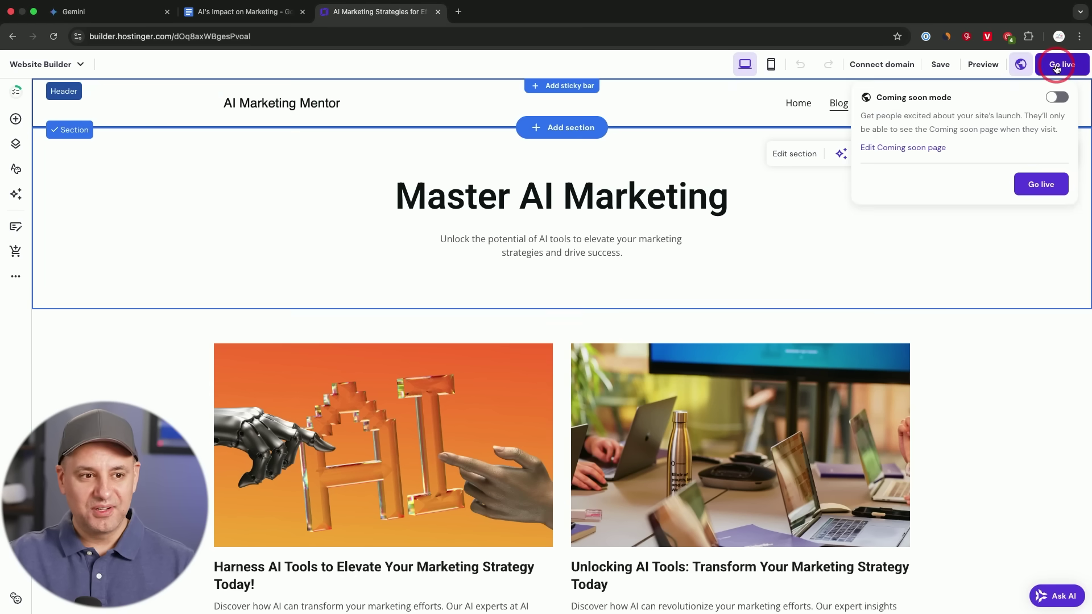
- Check the domain options, take the site live and review it, then open the blog posts list
{"action": "left_click", "coordinate": [1055, 68]}
{"action": "left_click", "coordinate": [901, 66]}
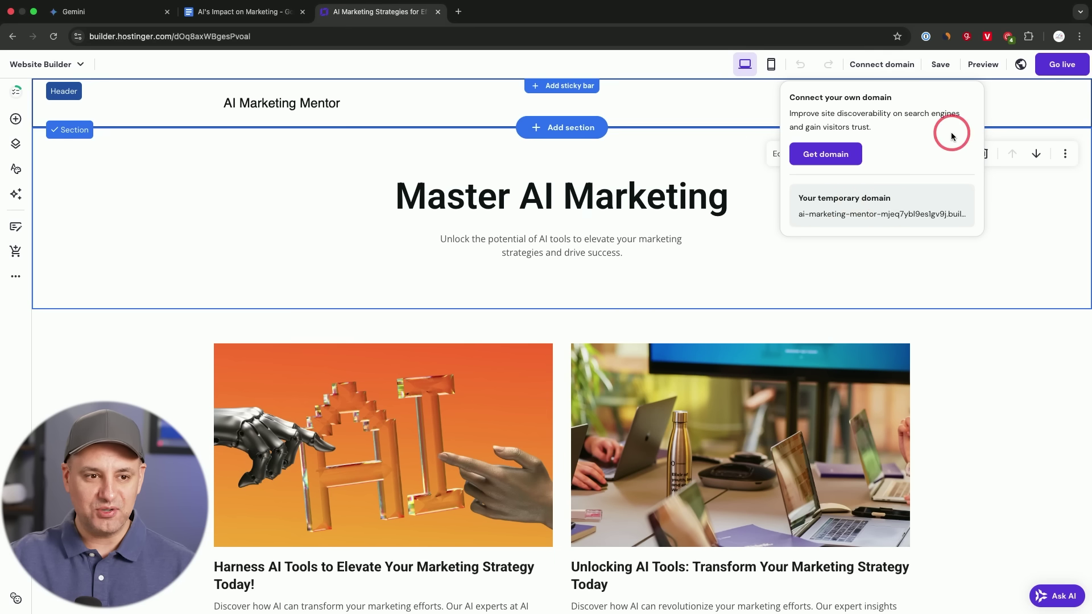
{"action": "left_click", "coordinate": [1055, 71]}
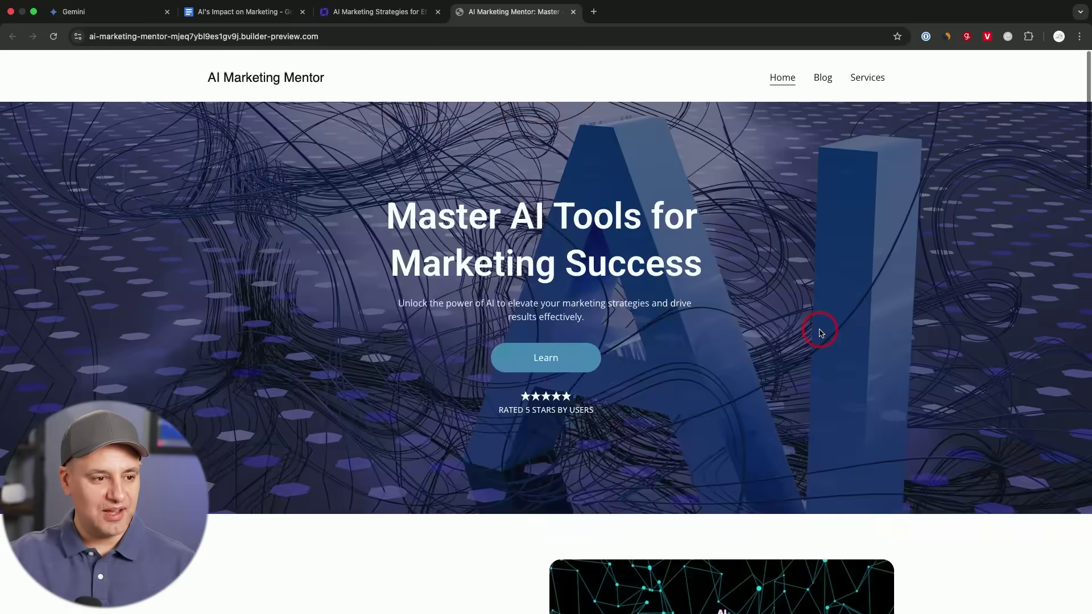
{"action": "scroll", "coordinate": [818, 329], "scroll_direction": "down", "scroll_amount": 20}
{"action": "scroll", "coordinate": [820, 331], "scroll_direction": "up", "scroll_amount": 20}
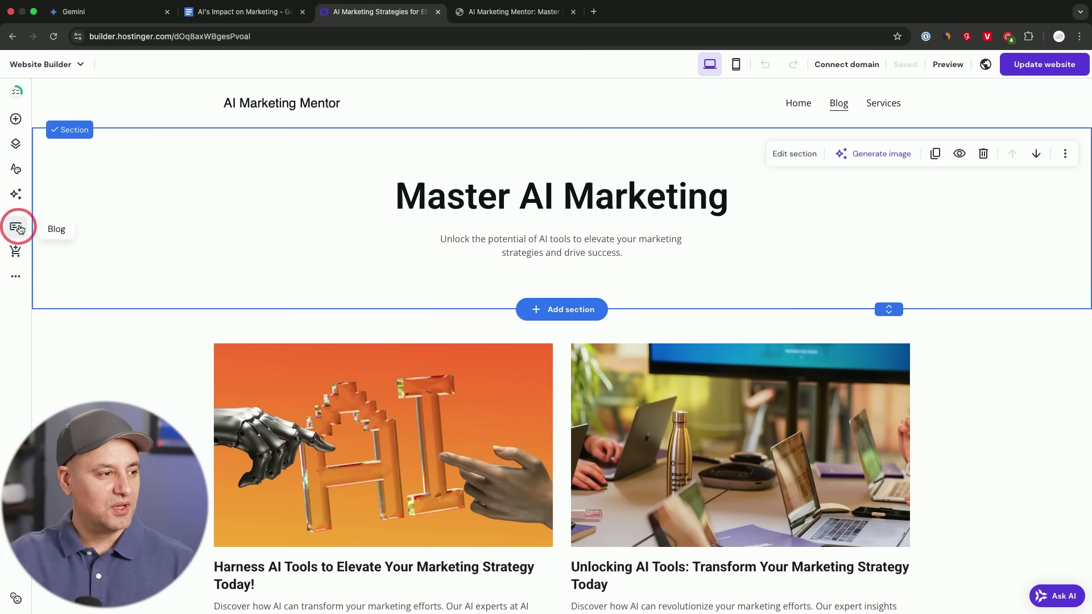
{"action": "left_click", "coordinate": [17, 228]}
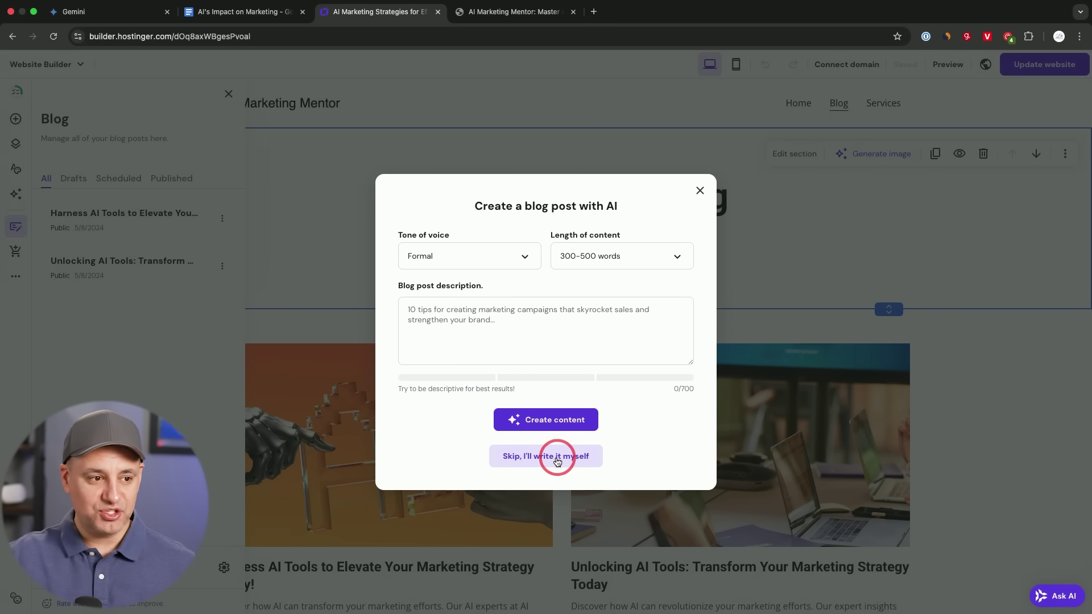
- Start a blank blog post without AI content, then select the whole AI marketing report in Google Docs
{"action": "left_click", "coordinate": [557, 457]}
{"action": "key", "text": "super+2"}
{"action": "key", "text": "super+a"}
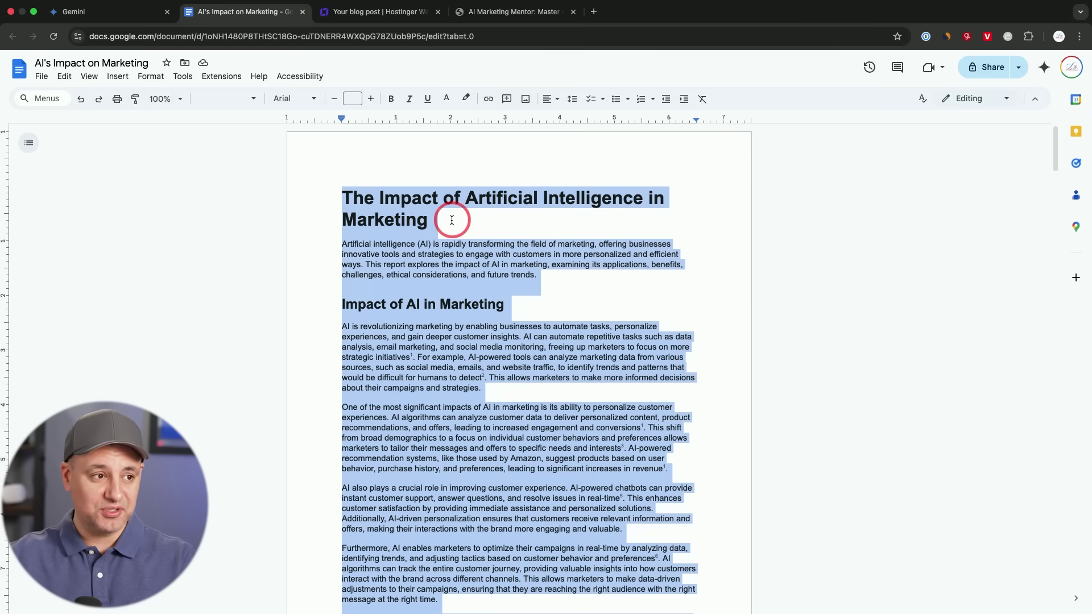
- Replace the new post's placeholder text with the pasted AI marketing report
{"action": "left_click", "coordinate": [504, 14]}
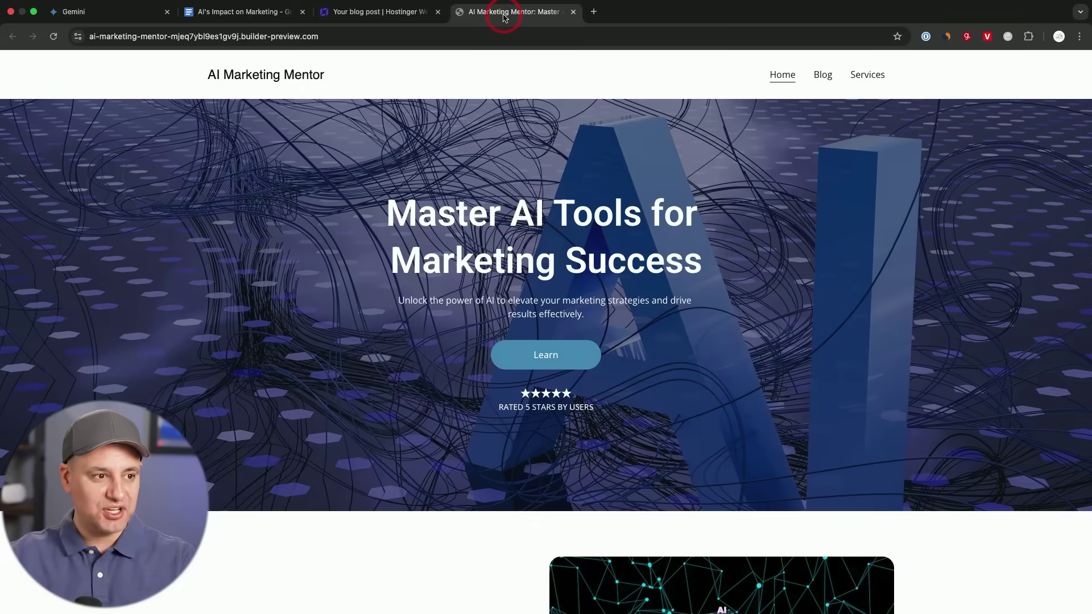
{"action": "left_click", "coordinate": [384, 13]}
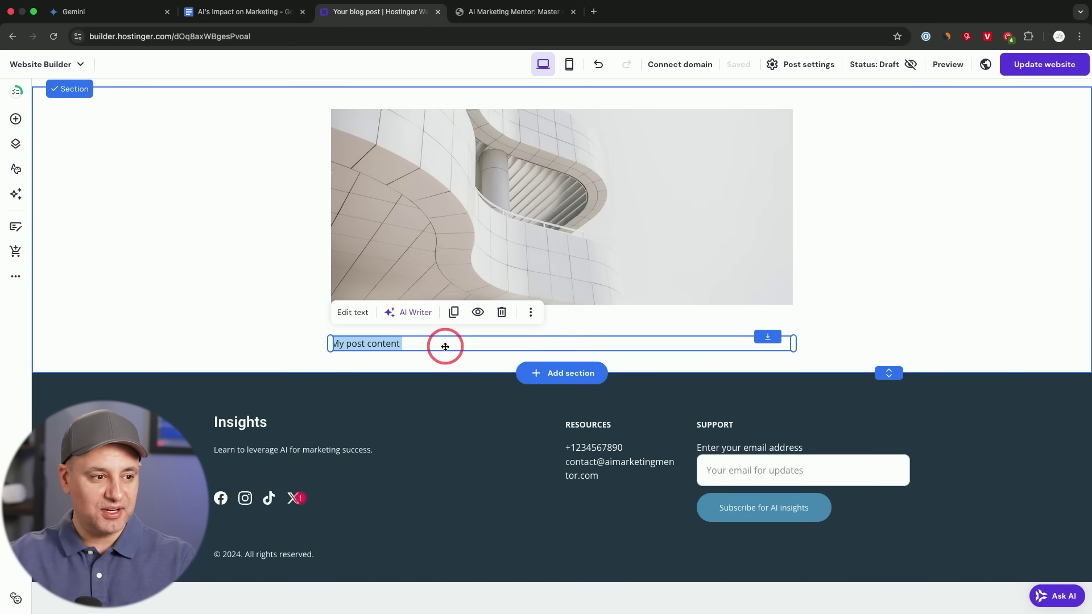
{"action": "key", "text": "super+a"}
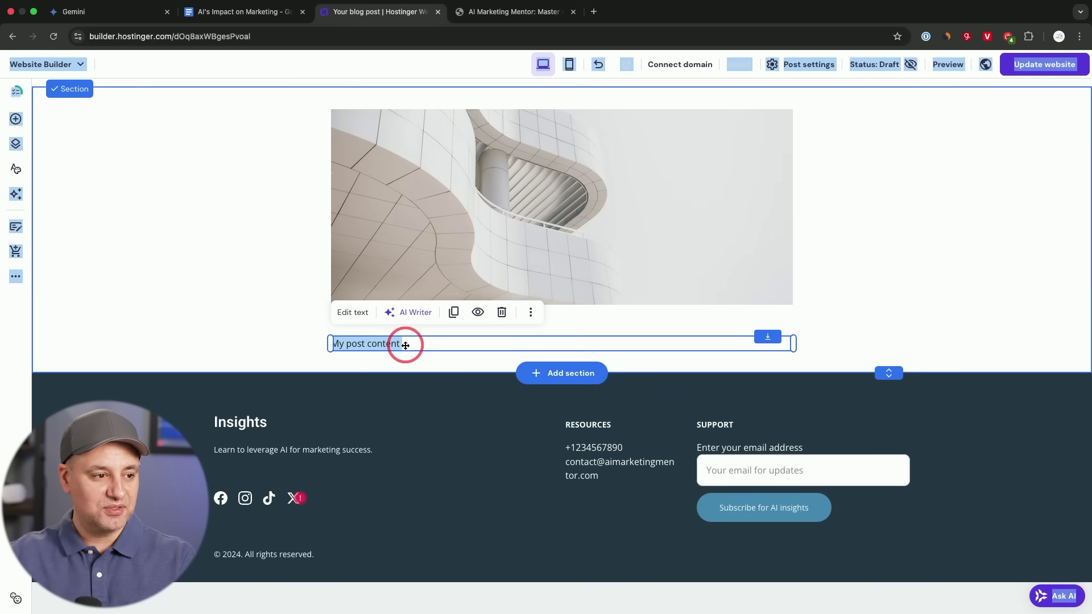
{"action": "left_click", "coordinate": [405, 345]}
{"action": "key", "text": "super+v"}
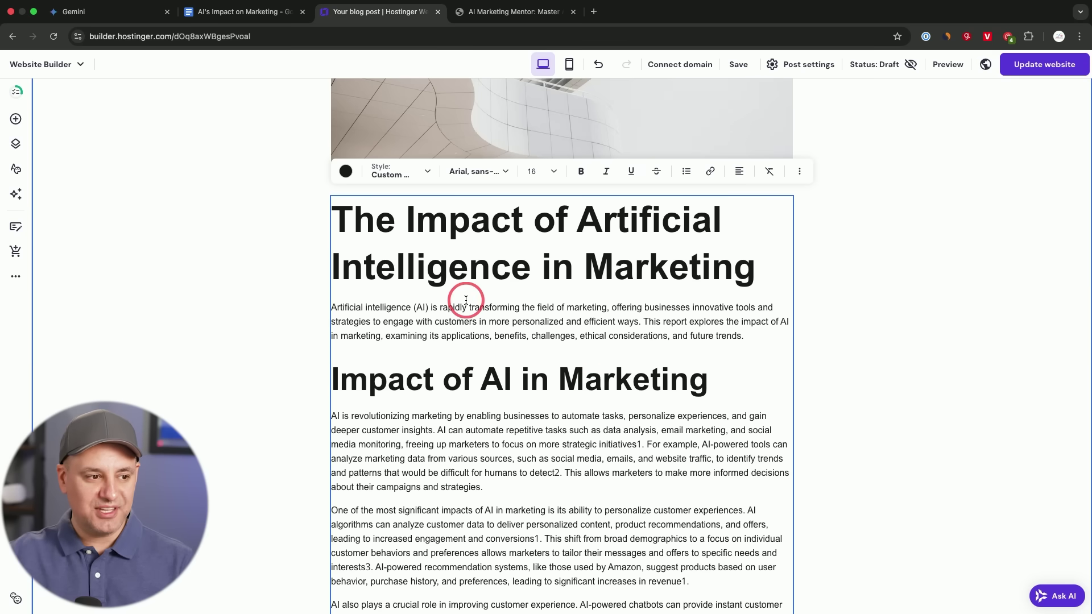
- Shrink the 'Impact of AI in Marketing' heading from 56 to 48
{"action": "left_click_drag", "start_coordinate": [329, 379], "coordinate": [739, 381]}
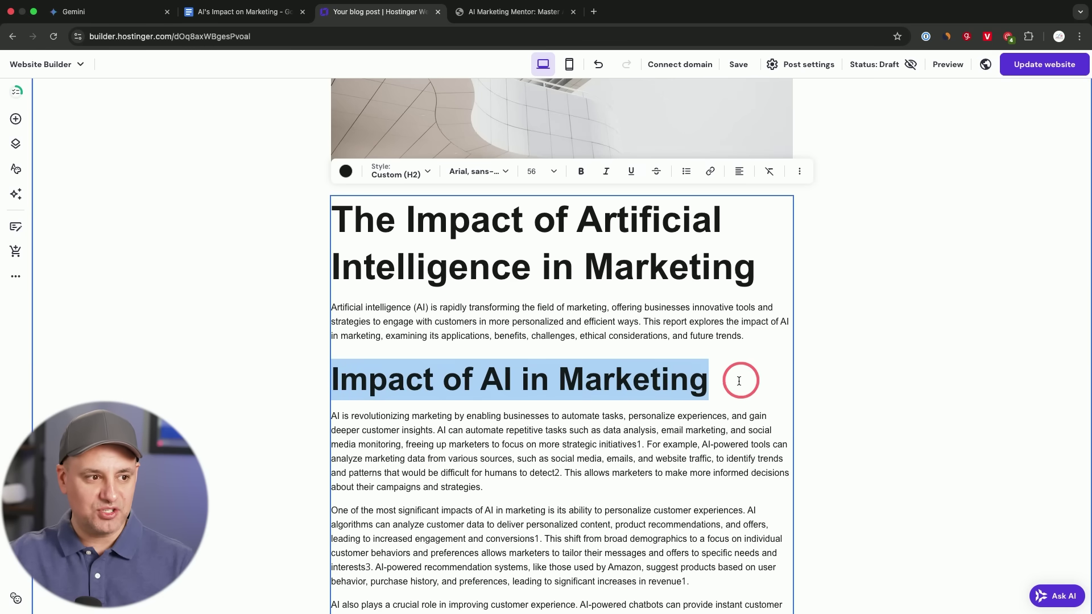
{"action": "left_click", "coordinate": [544, 177]}
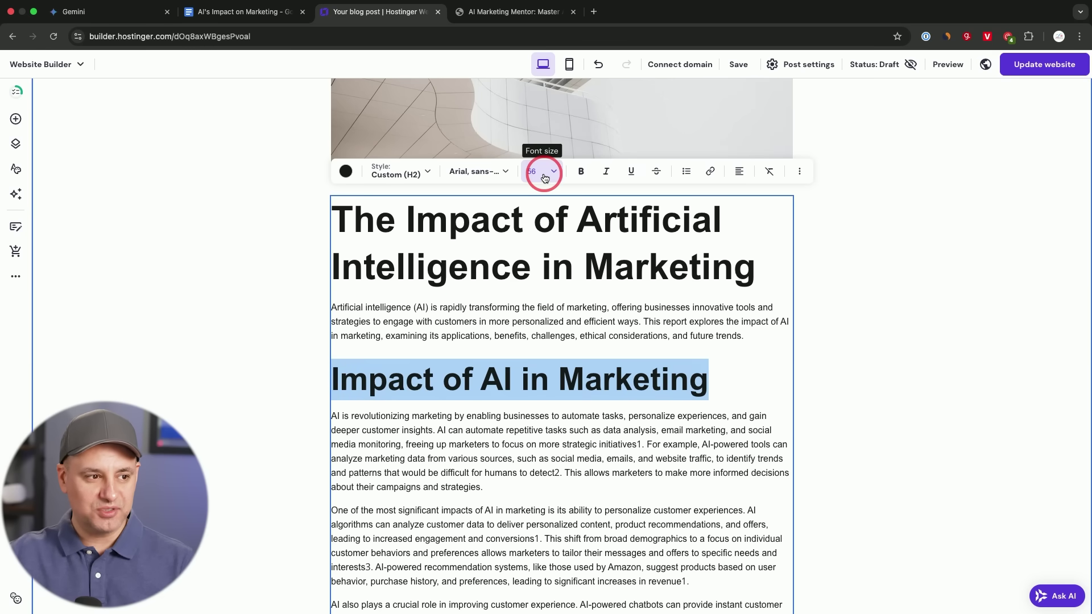
{"action": "left_click", "coordinate": [534, 274]}
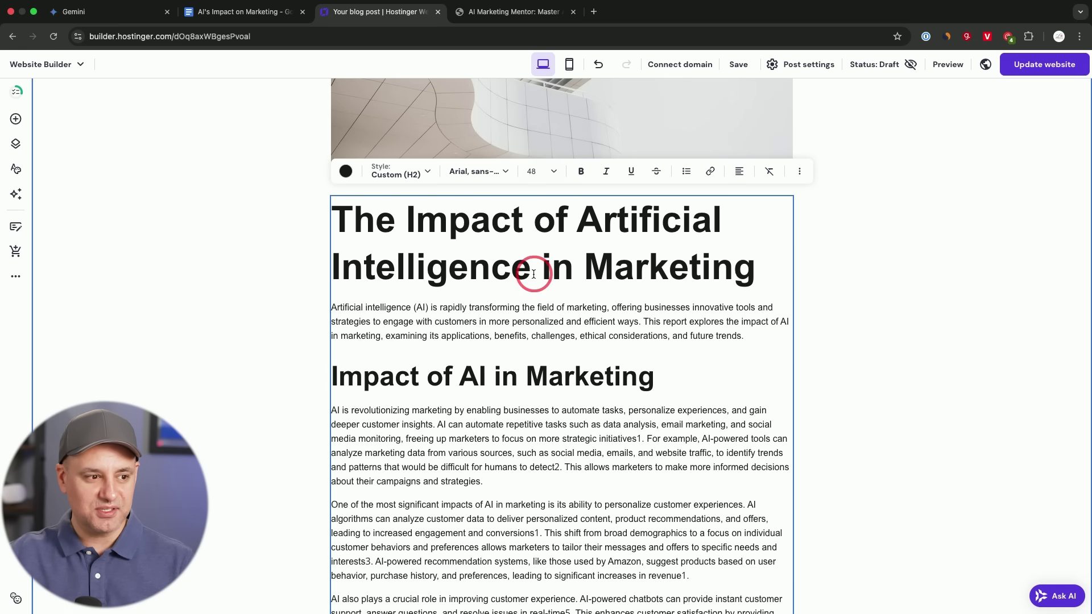
{"action": "left_click", "coordinate": [514, 435]}
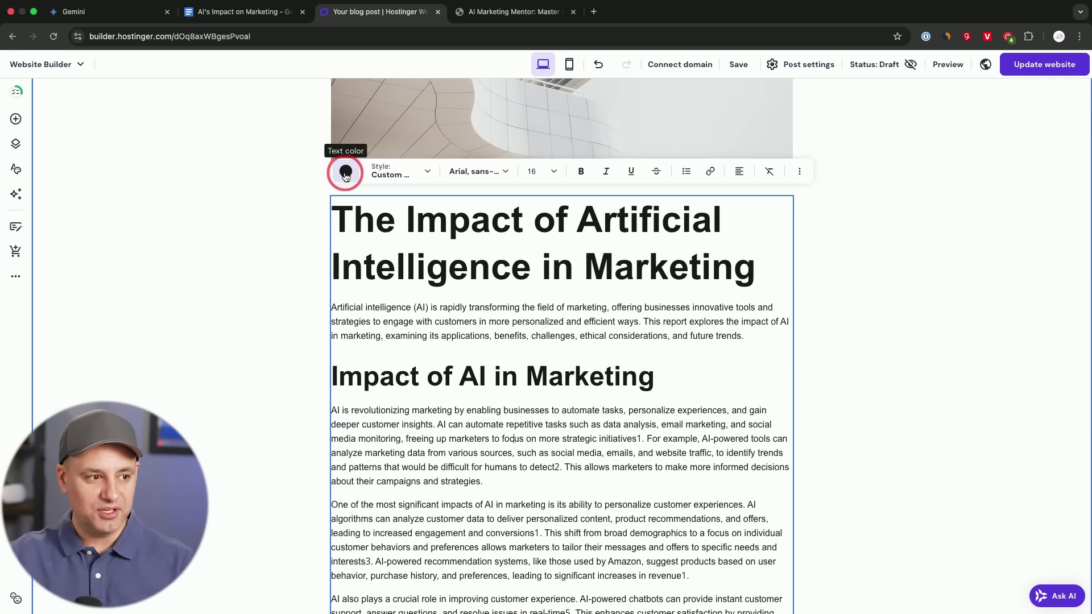
- Use the generated robot picture as the post image and save the title 'The Impact of Artificial Intelligence in Marketing'
{"action": "left_click", "coordinate": [400, 175]}
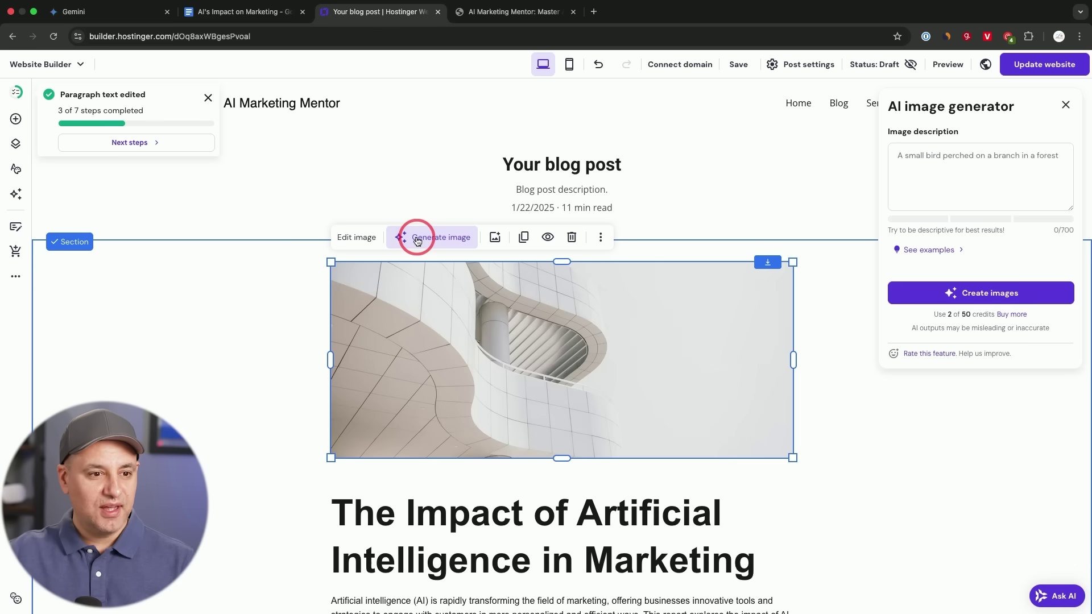
{"action": "left_click", "coordinate": [944, 184]}
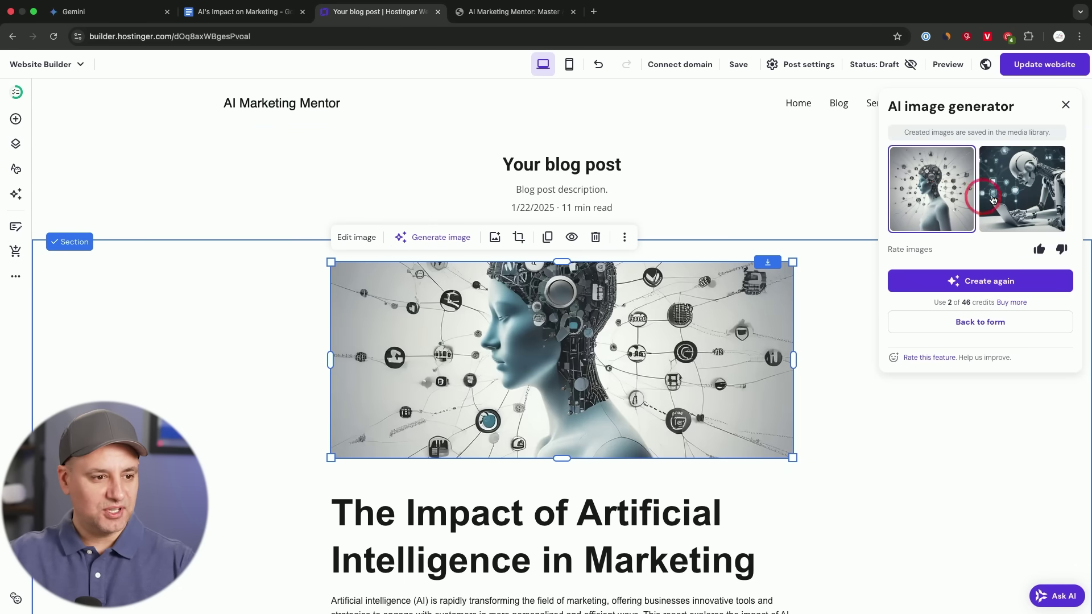
{"action": "left_click", "coordinate": [1024, 191]}
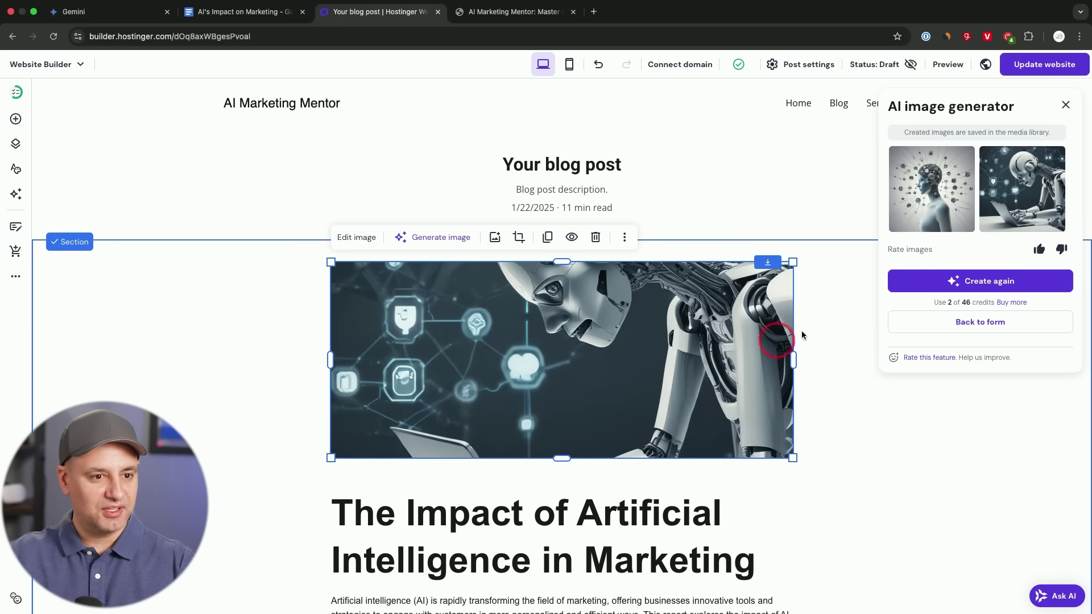
{"action": "left_click", "coordinate": [1011, 184]}
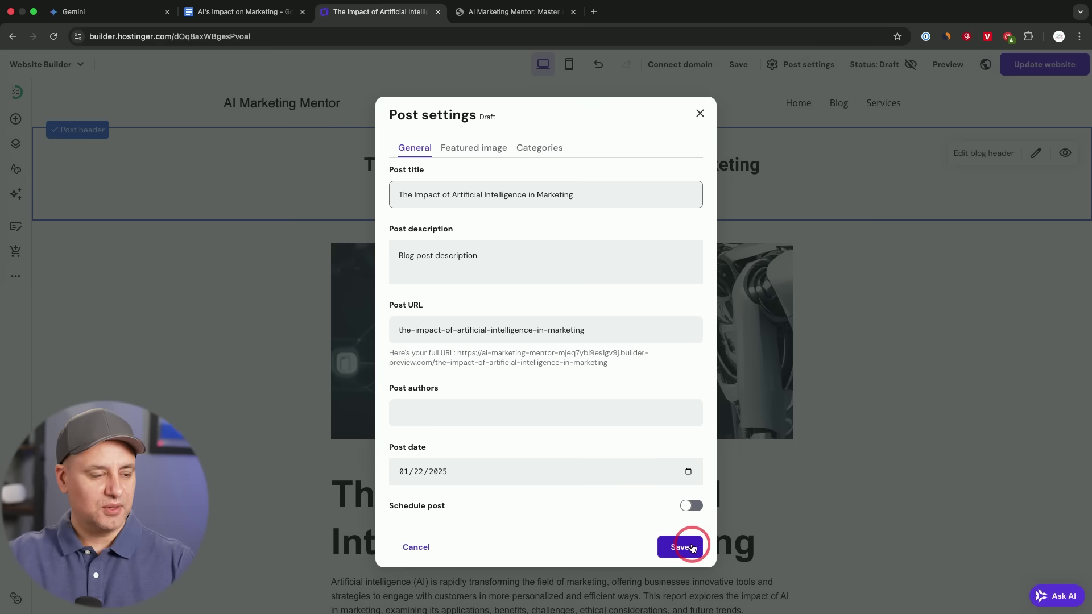
{"action": "left_click", "coordinate": [687, 546]}
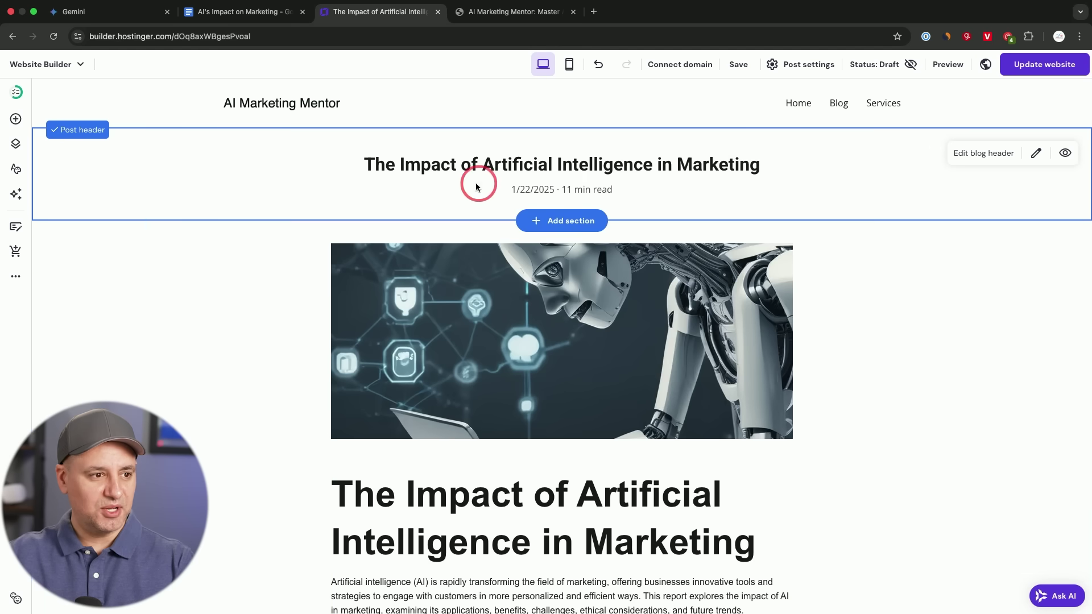
- Publish the website changes with Update website
{"action": "scroll", "coordinate": [813, 287], "scroll_direction": "down", "scroll_amount": 6}
{"action": "scroll", "coordinate": [813, 288], "scroll_direction": "up", "scroll_amount": 6}
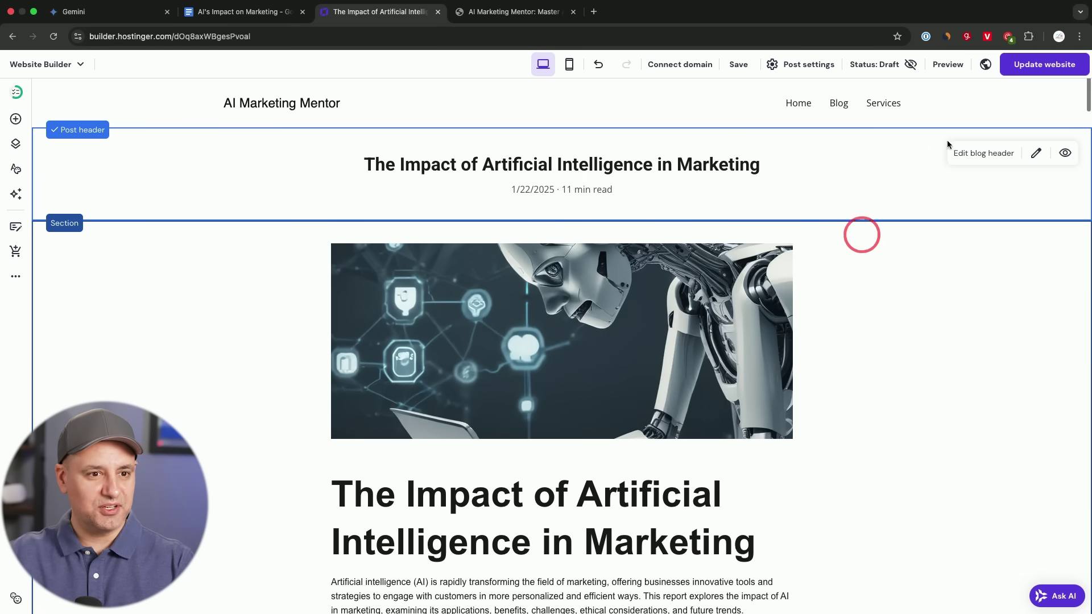
{"action": "left_click", "coordinate": [1026, 73]}
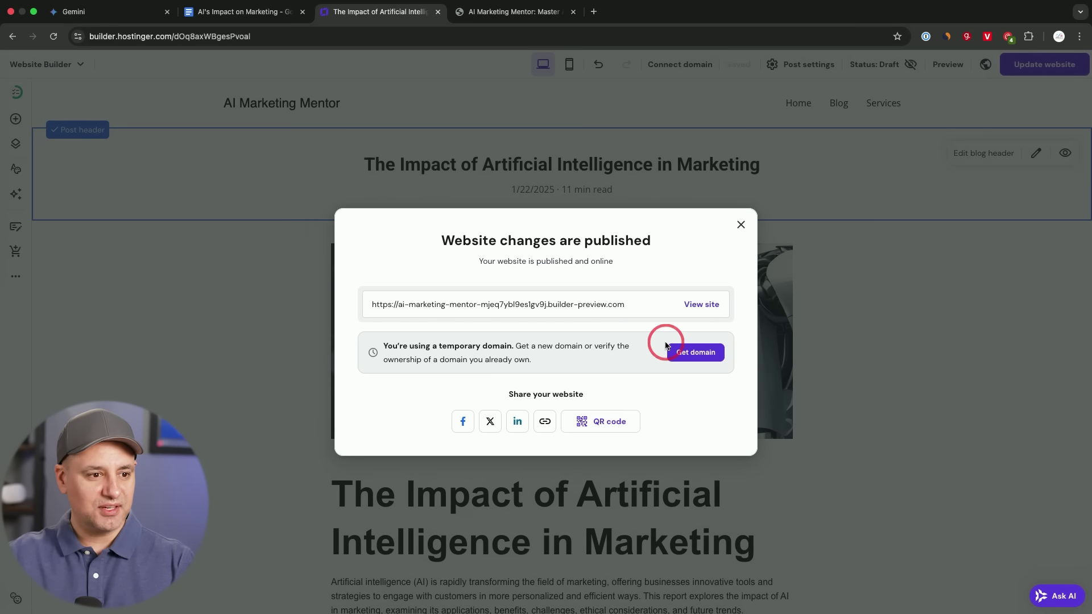
- Open the published article in a new tab and scroll through it
{"action": "left_click", "coordinate": [701, 304]}
{"action": "scroll", "coordinate": [816, 330], "scroll_direction": "down", "scroll_amount": 15}
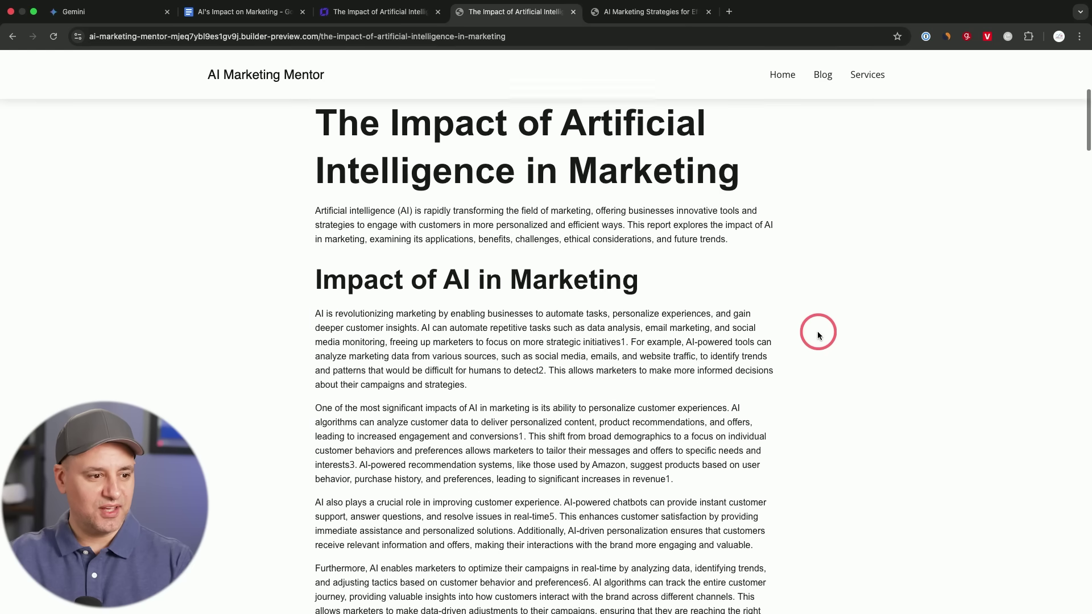
{"action": "scroll", "coordinate": [818, 336], "scroll_direction": "down", "scroll_amount": 20}
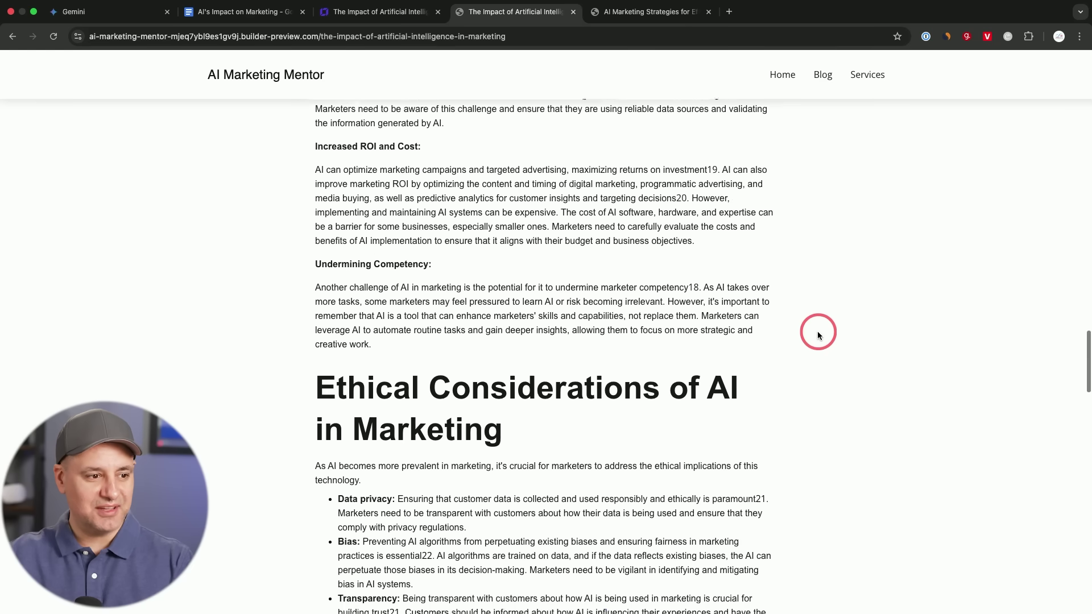
{"action": "scroll", "coordinate": [817, 330], "scroll_direction": "up", "scroll_amount": 20}
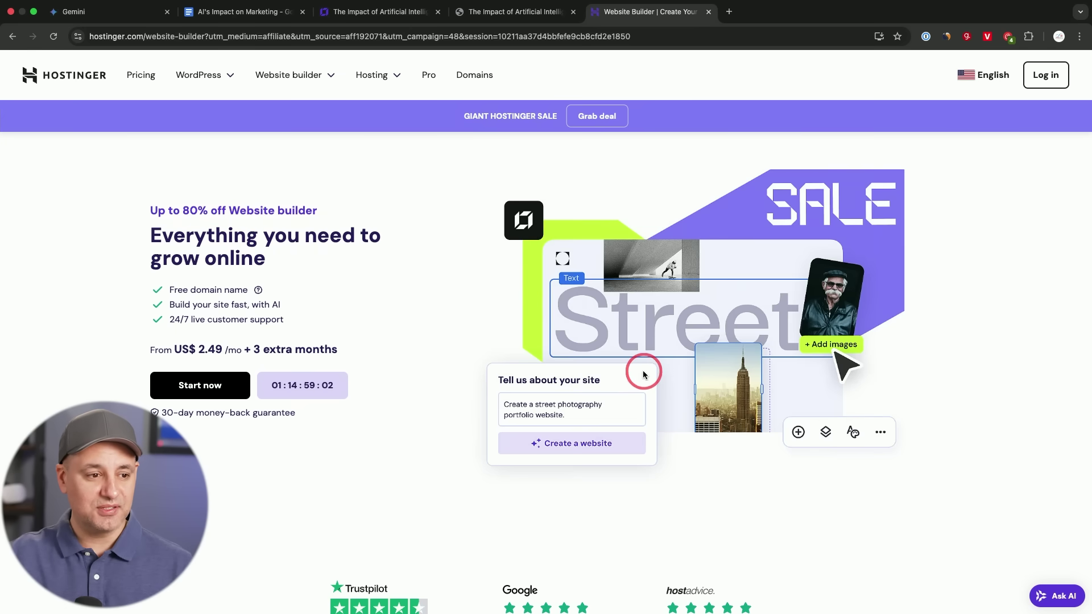
- Add the Business Website Builder plan to the cart and apply the SKILL coupon
{"action": "scroll", "coordinate": [639, 398], "scroll_direction": "down", "scroll_amount": 7}
{"action": "scroll", "coordinate": [640, 403], "scroll_direction": "down", "scroll_amount": 5}
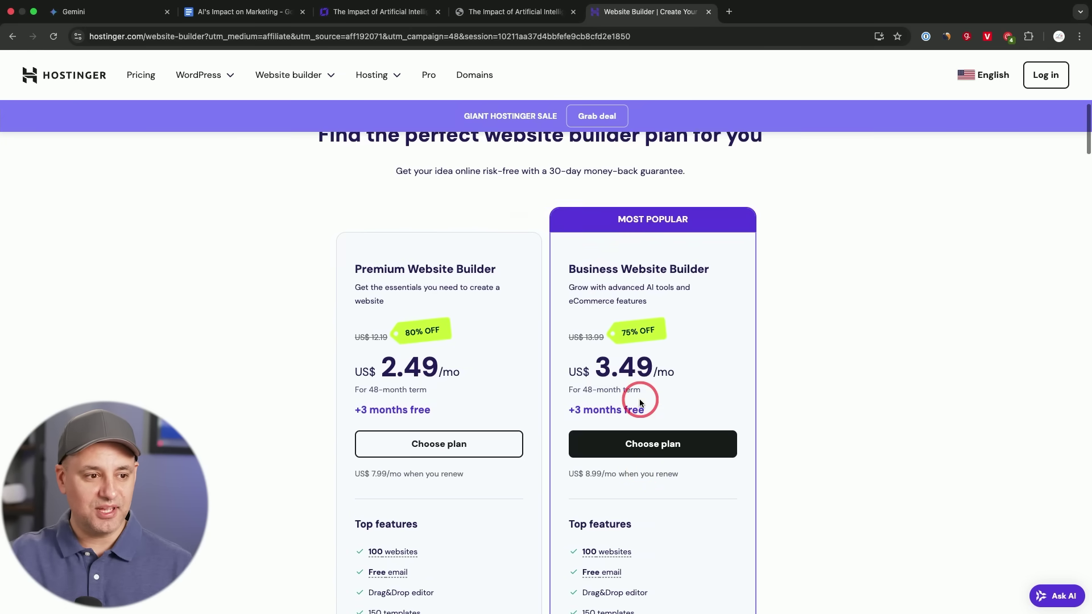
{"action": "left_click", "coordinate": [733, 373]}
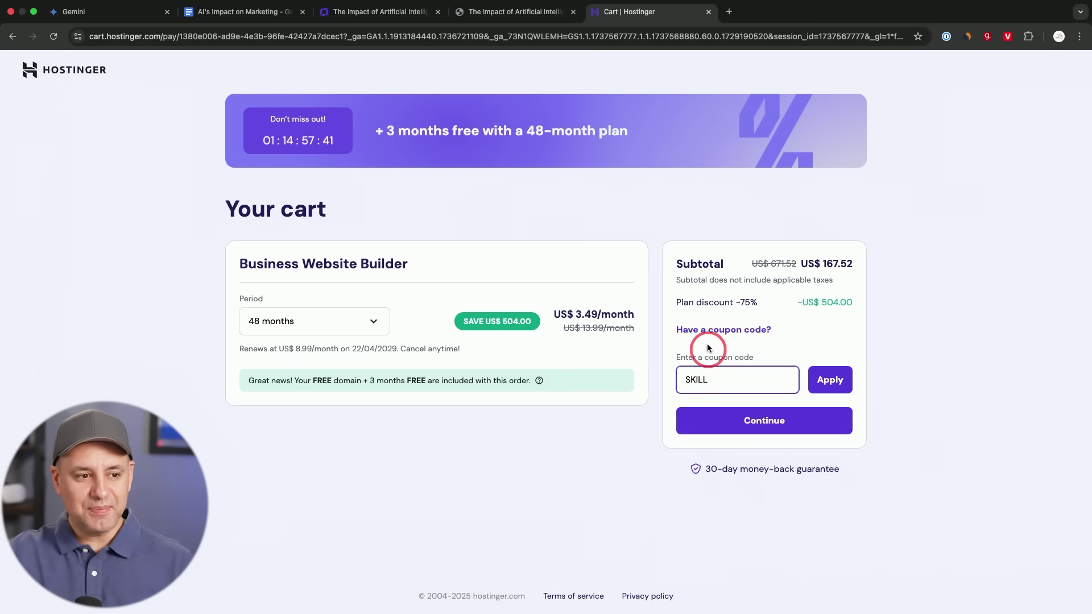
{"action": "left_click", "coordinate": [813, 380]}
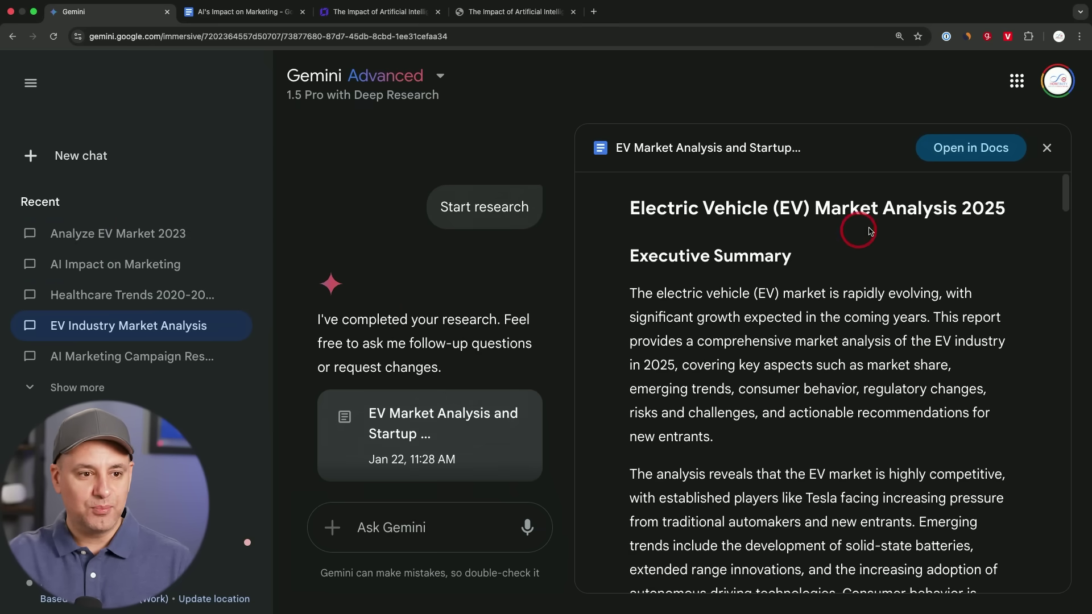
- Open the Global Healthcare Trends Analysis chat, review its report, and export it to Google Docs
{"action": "left_click", "coordinate": [122, 298]}
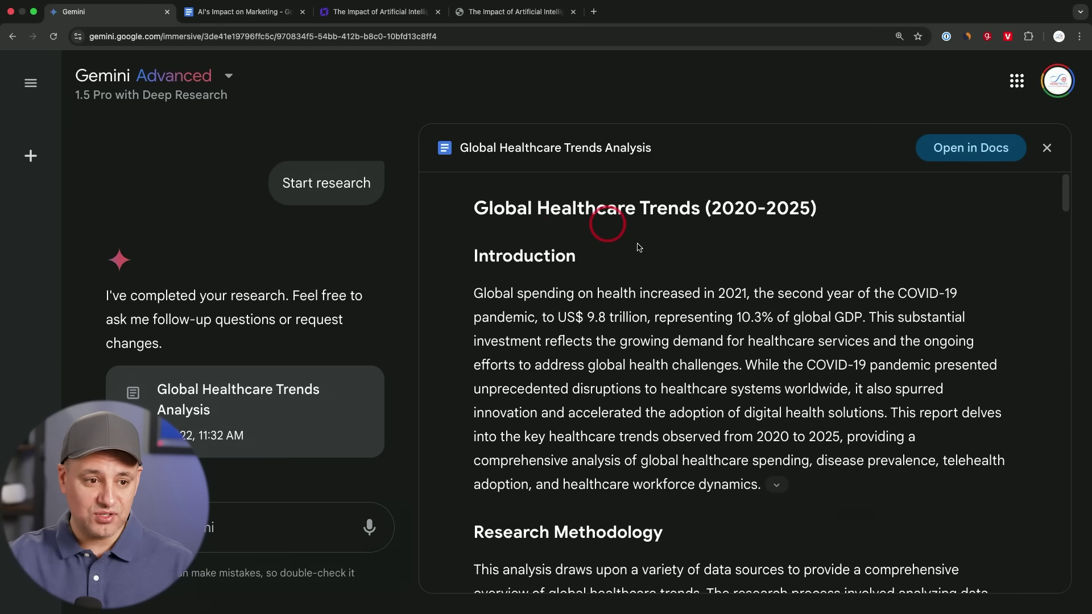
{"action": "scroll", "coordinate": [721, 283], "scroll_direction": "down", "scroll_amount": 10}
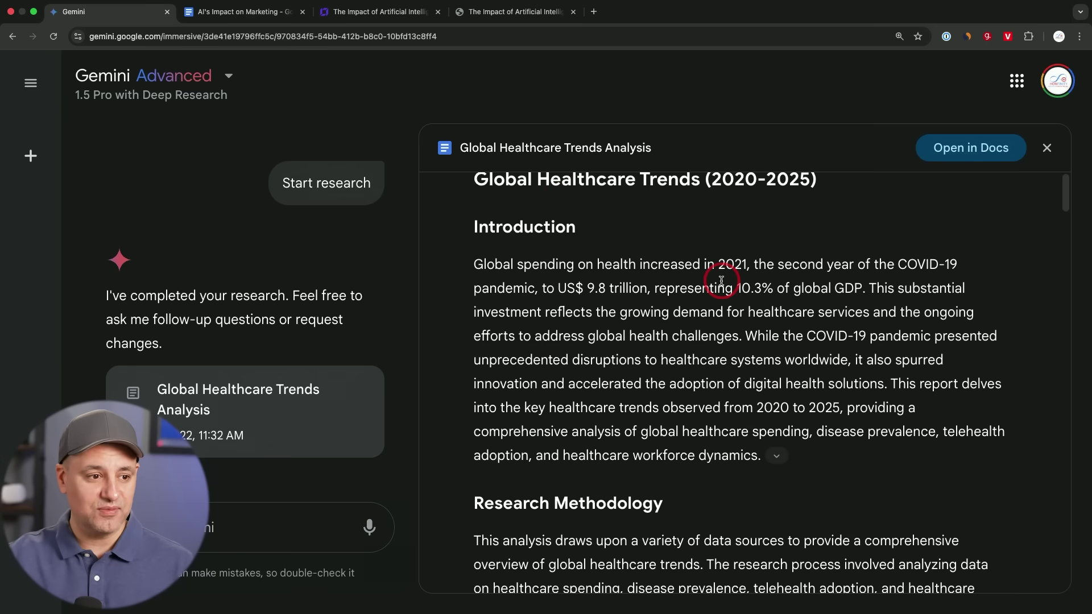
{"action": "scroll", "coordinate": [721, 283], "scroll_direction": "down", "scroll_amount": 20}
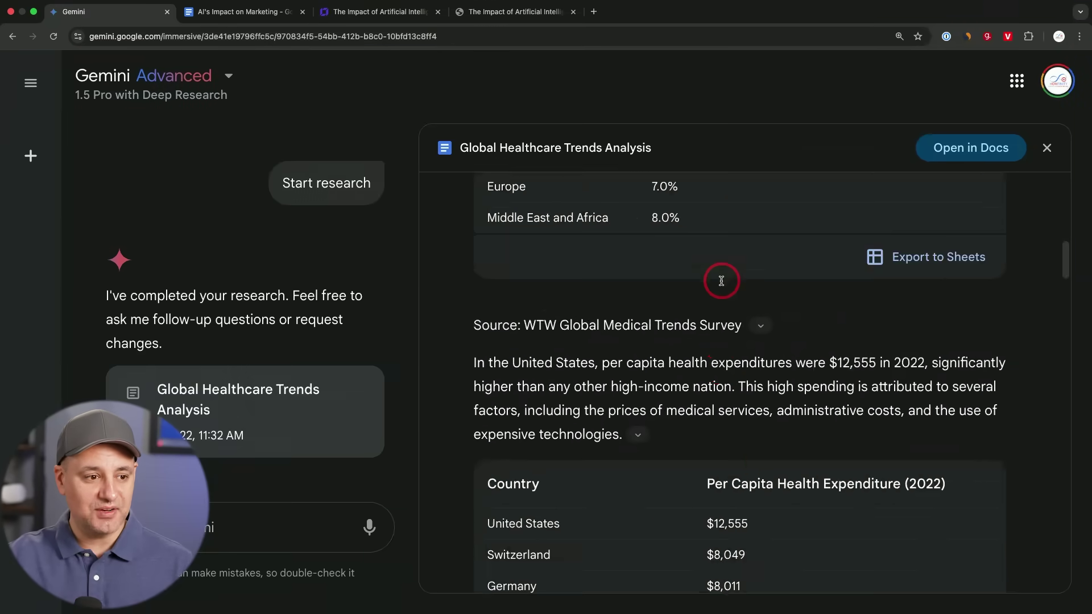
{"action": "scroll", "coordinate": [721, 282], "scroll_direction": "up", "scroll_amount": 5}
{"action": "scroll", "coordinate": [722, 283], "scroll_direction": "down", "scroll_amount": 2}
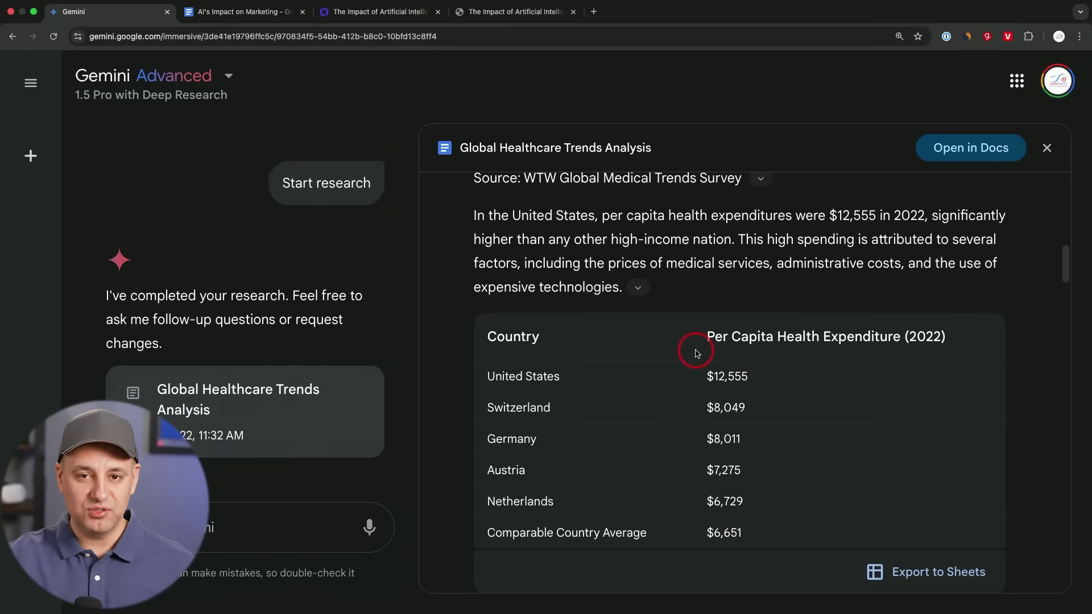
{"action": "scroll", "coordinate": [728, 375], "scroll_direction": "down", "scroll_amount": 1}
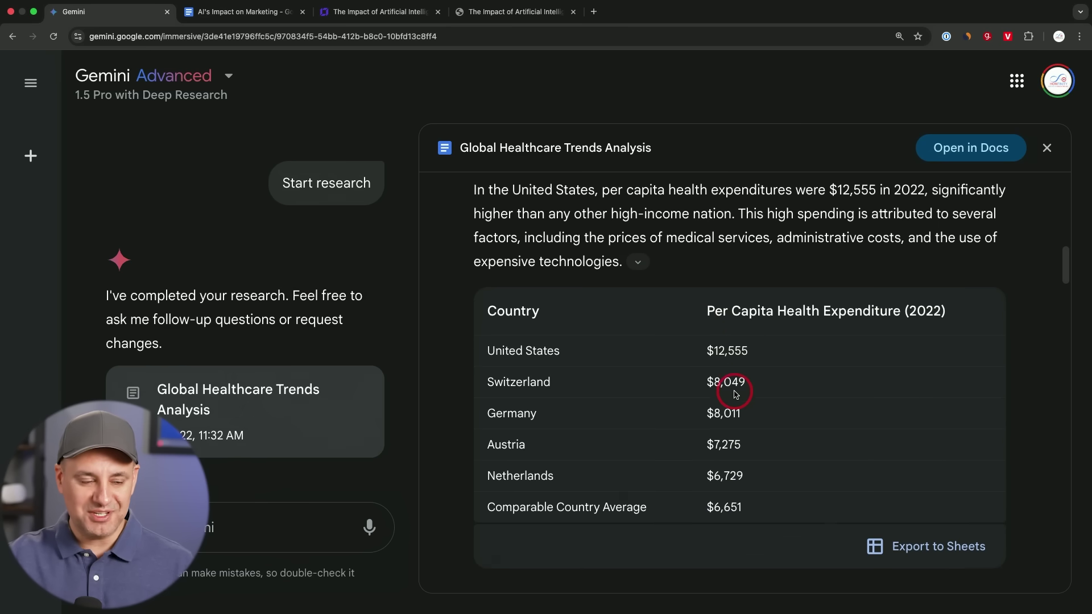
{"action": "scroll", "coordinate": [734, 401], "scroll_direction": "down", "scroll_amount": 15}
{"action": "scroll", "coordinate": [736, 393], "scroll_direction": "down", "scroll_amount": 15}
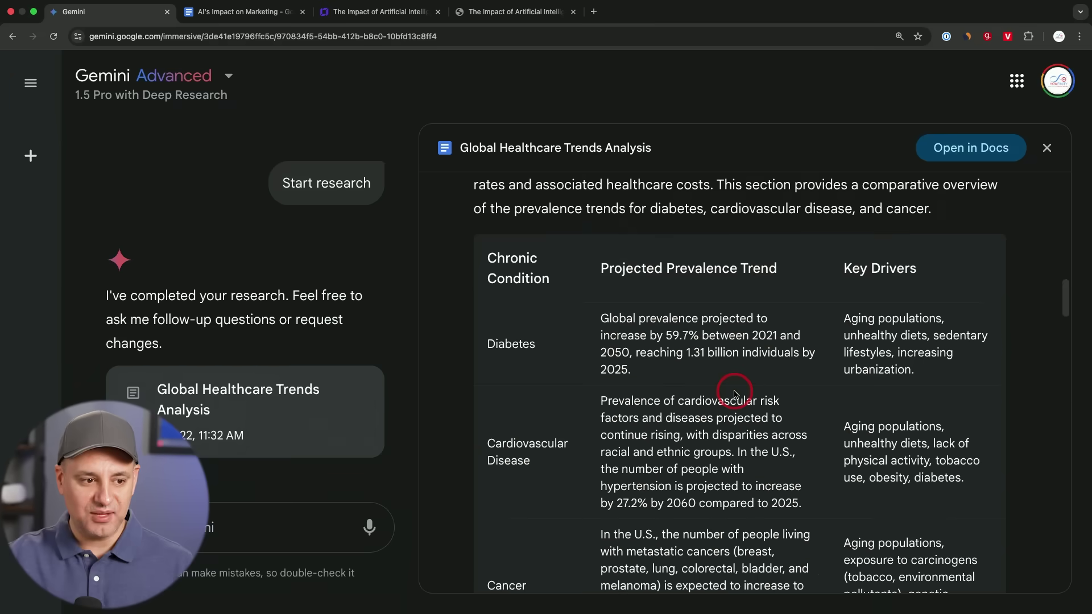
{"action": "scroll", "coordinate": [734, 394], "scroll_direction": "down", "scroll_amount": 15}
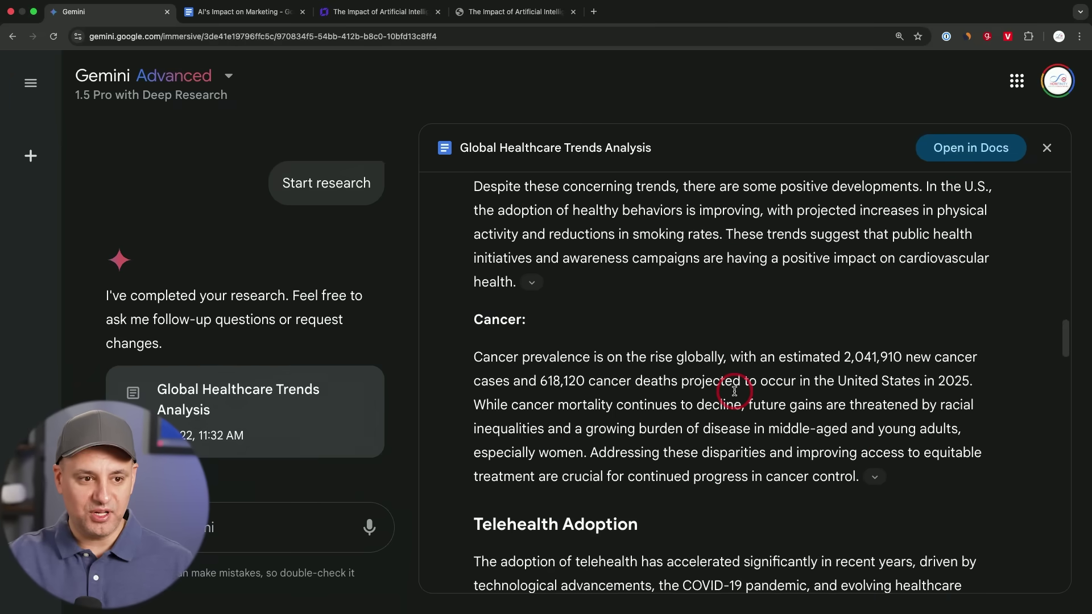
{"action": "left_click", "coordinate": [966, 149]}
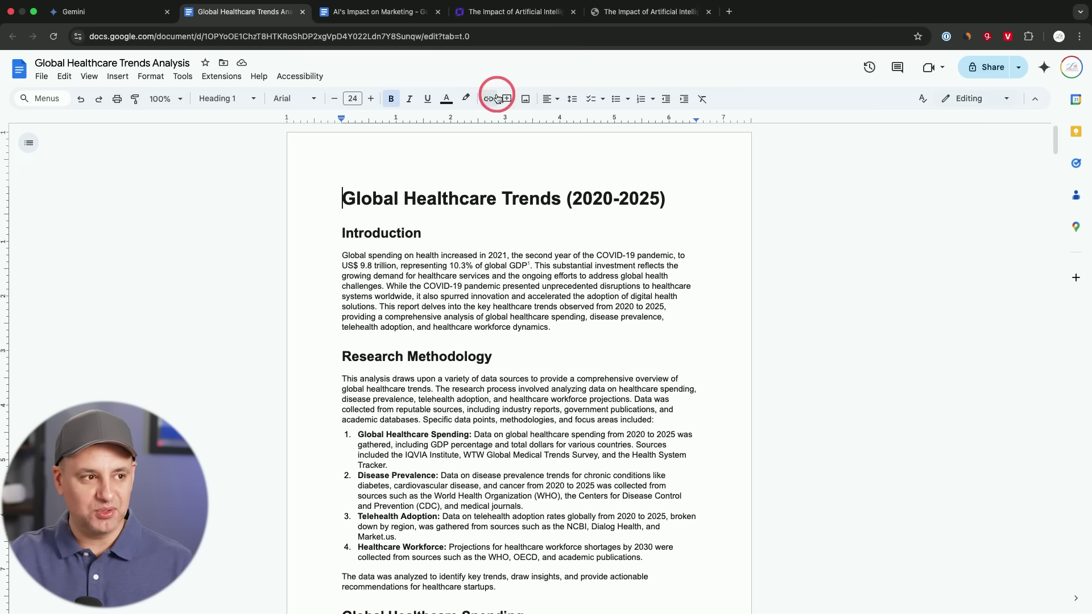
- Go to notebooklm.google.com in a new browser tab
{"action": "left_click", "coordinate": [730, 13]}
{"action": "type", "text": "notebooklm.google.com"}
{"action": "key", "text": "Return"}
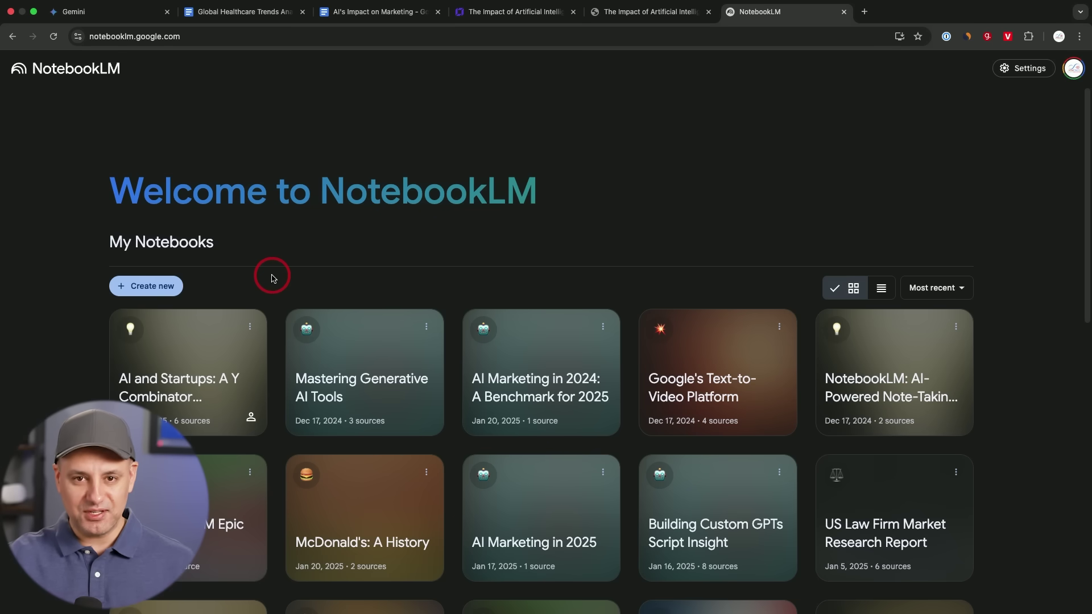
- Create a new notebook with the Global Healthcare Trends Analysis Google Doc as its source
{"action": "left_click", "coordinate": [140, 287]}
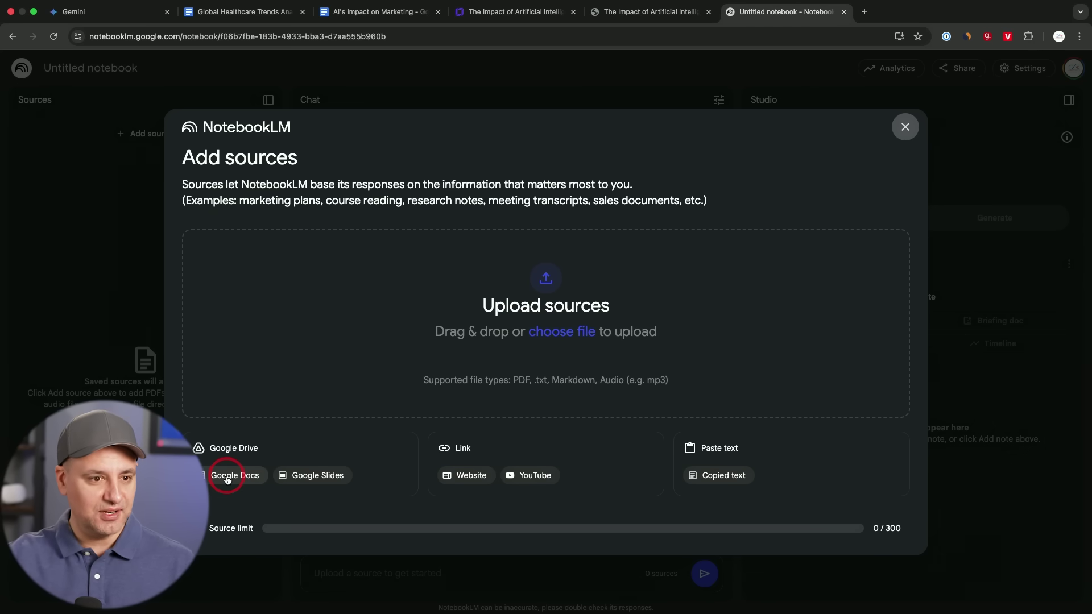
{"action": "left_click", "coordinate": [227, 480]}
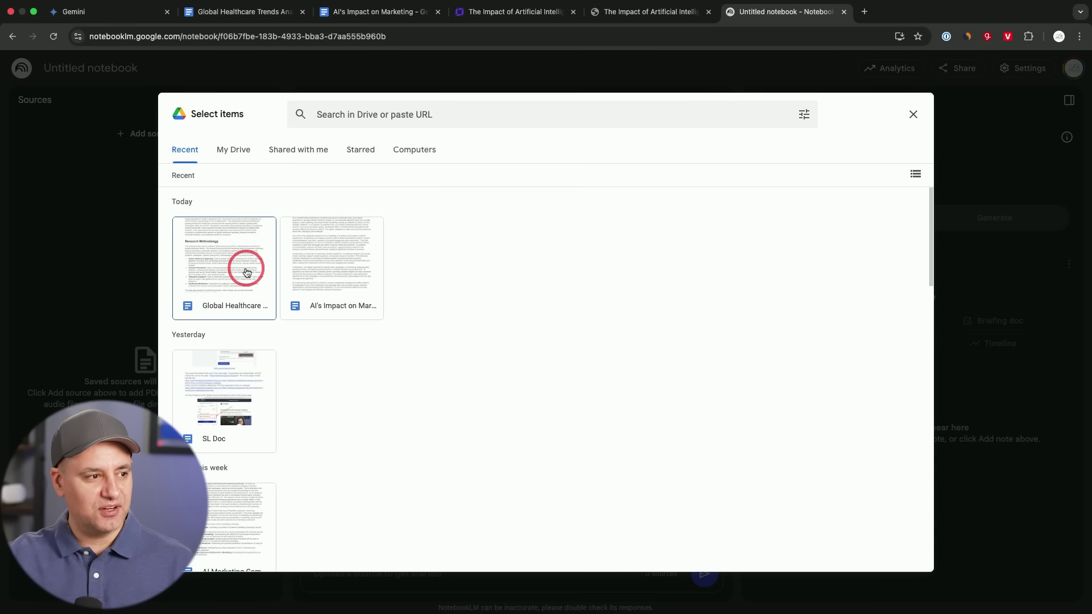
{"action": "left_click", "coordinate": [228, 289]}
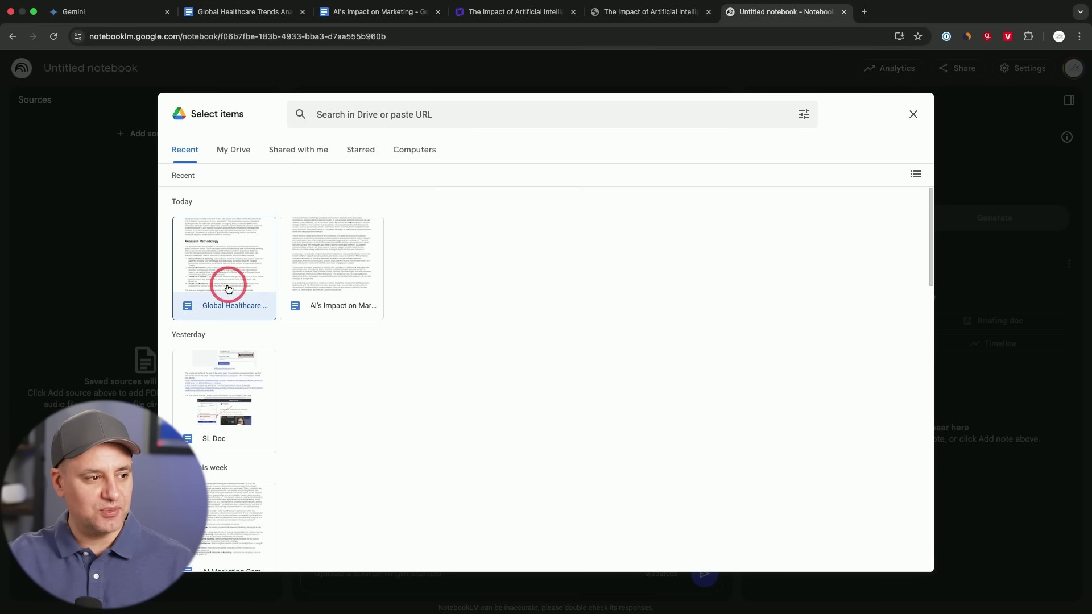
{"action": "left_click", "coordinate": [910, 554]}
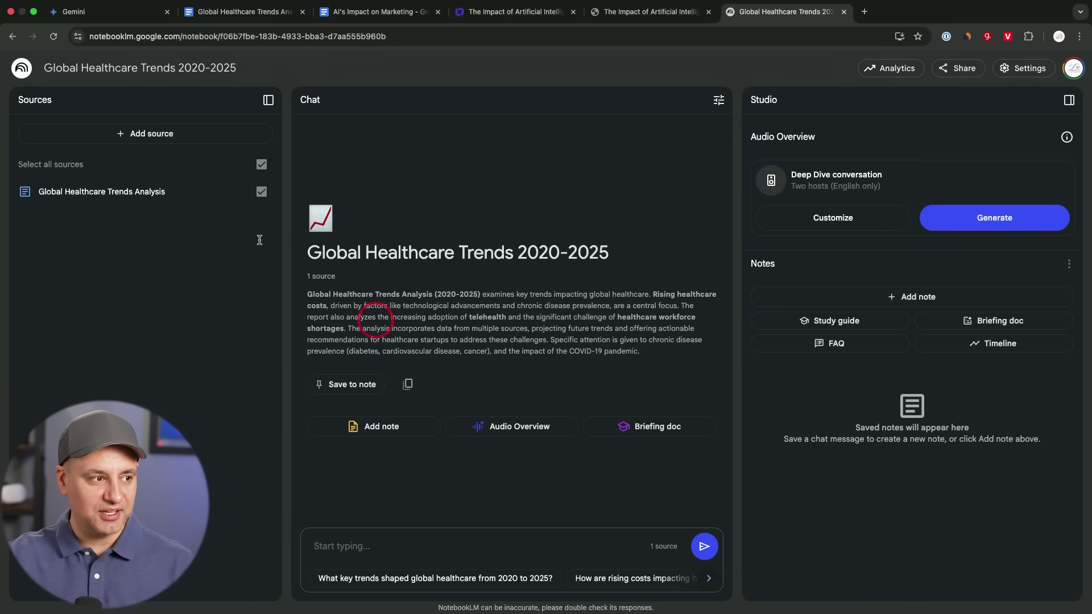
- Look through the add-source options, including YouTube video, then close the window
{"action": "left_click", "coordinate": [141, 135]}
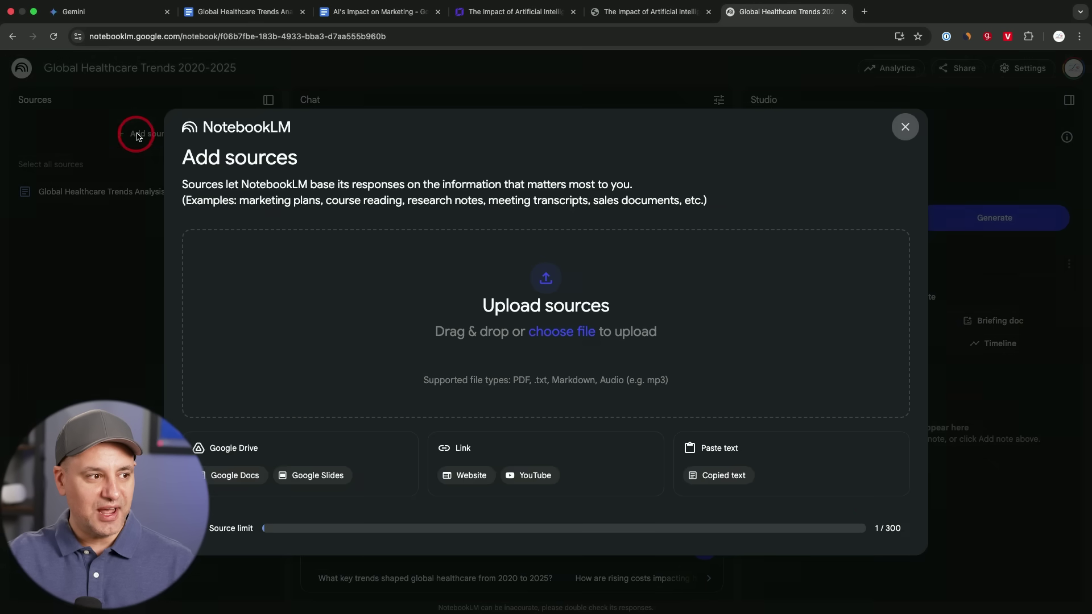
{"action": "left_click", "coordinate": [526, 477]}
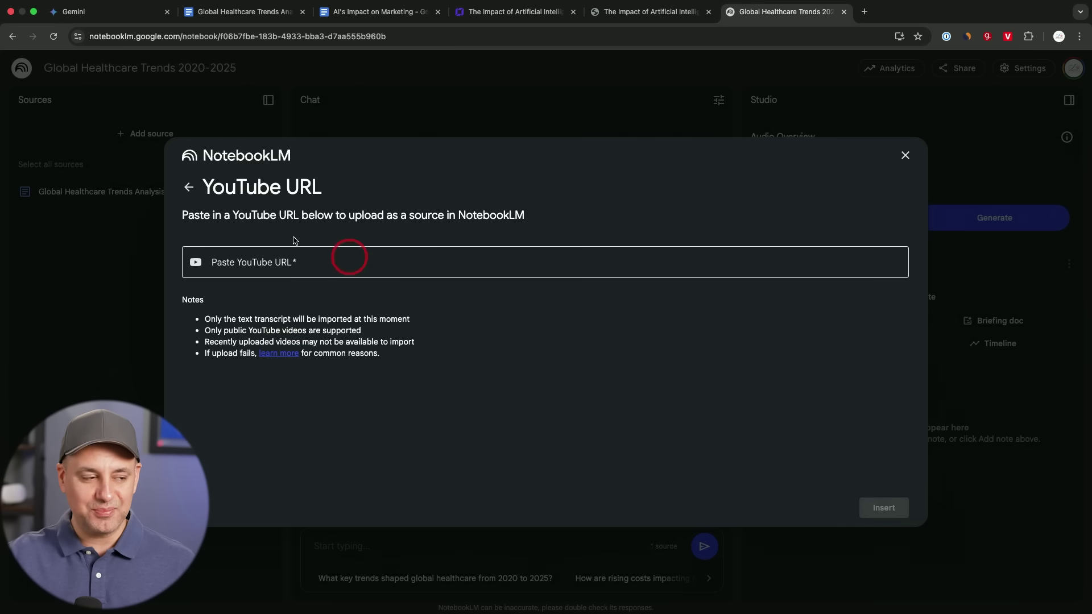
{"action": "left_click", "coordinate": [188, 187]}
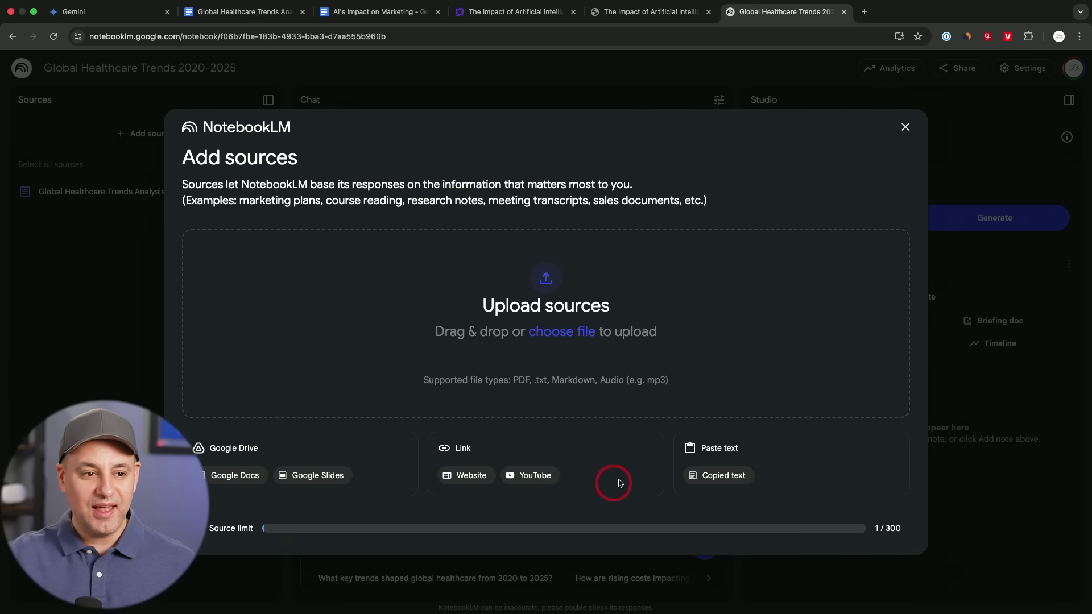
{"action": "left_click", "coordinate": [904, 125]}
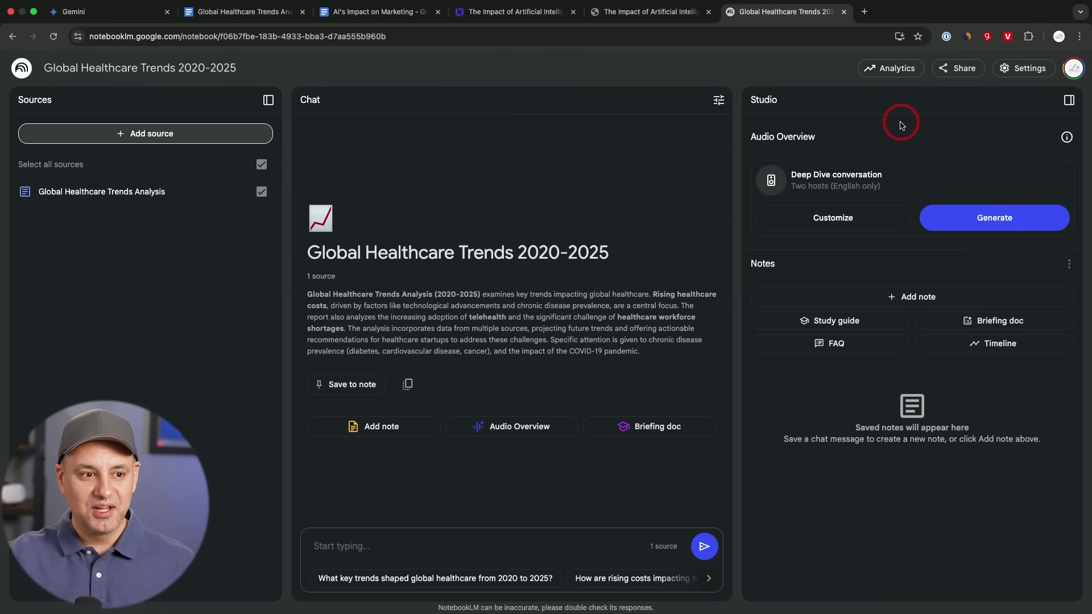
- Create a blank note, convert it into a source, and generate a briefing doc
{"action": "left_click", "coordinate": [905, 297]}
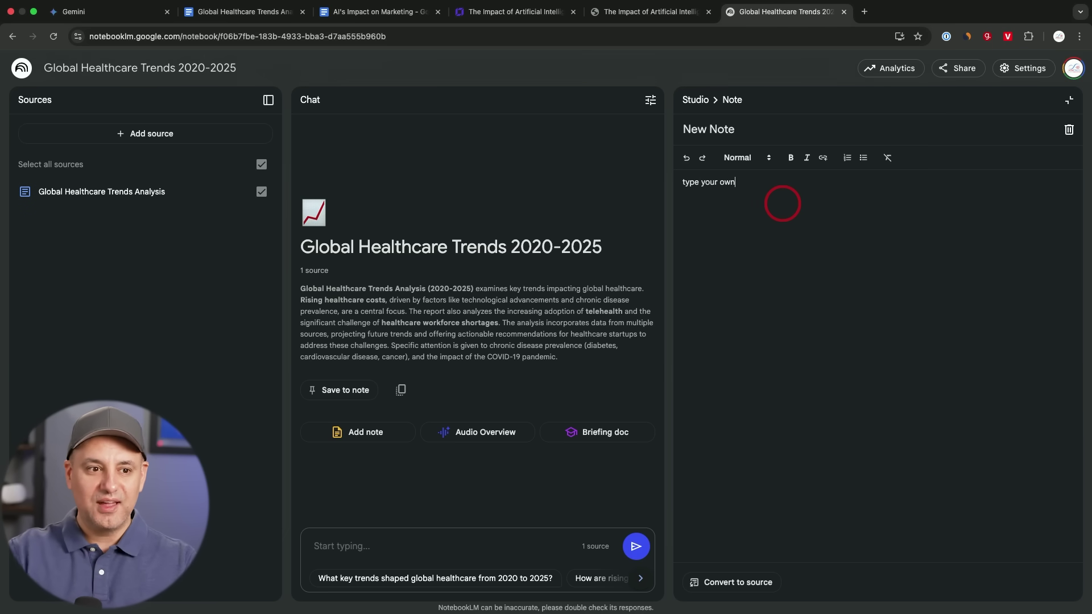
{"action": "left_click", "coordinate": [727, 584]}
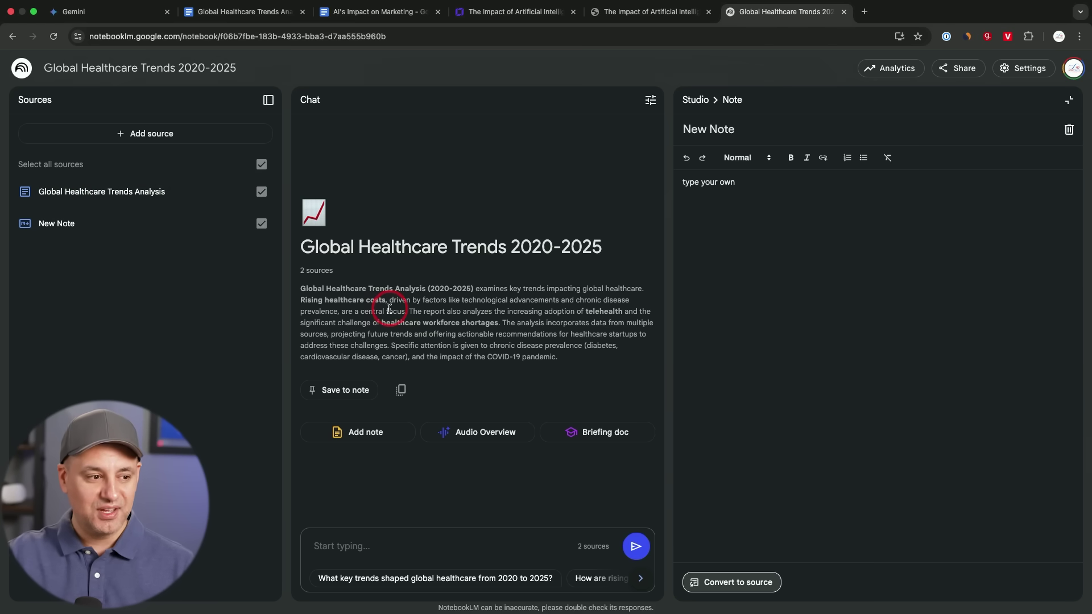
{"action": "left_click", "coordinate": [609, 436]}
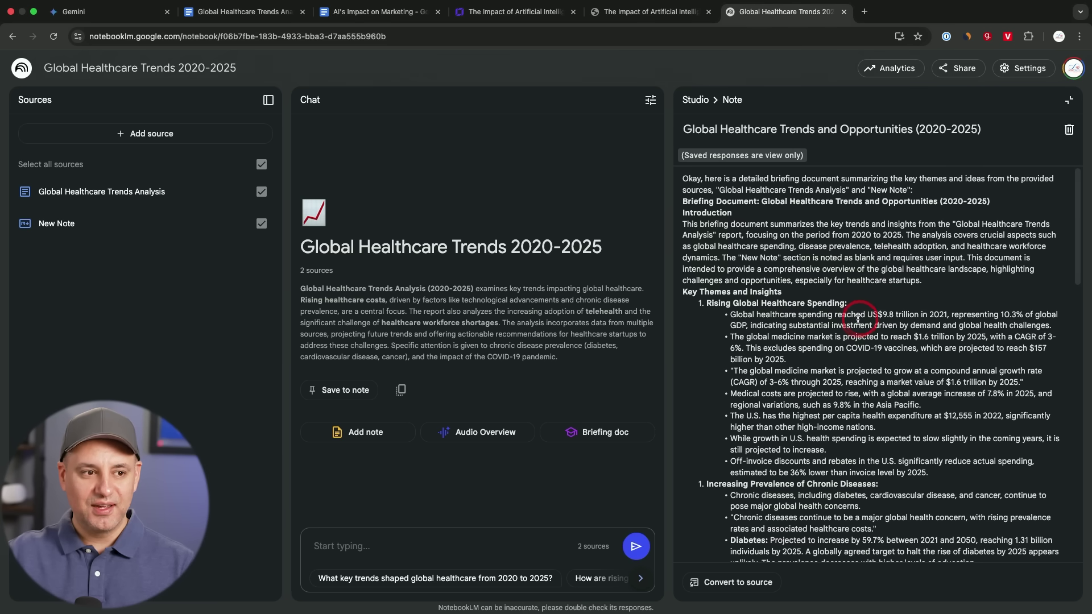
- Ask the chat to 'write a 500 word blog post' and check the source behind citation 5
{"action": "scroll", "coordinate": [734, 304], "scroll_direction": "down", "scroll_amount": 1}
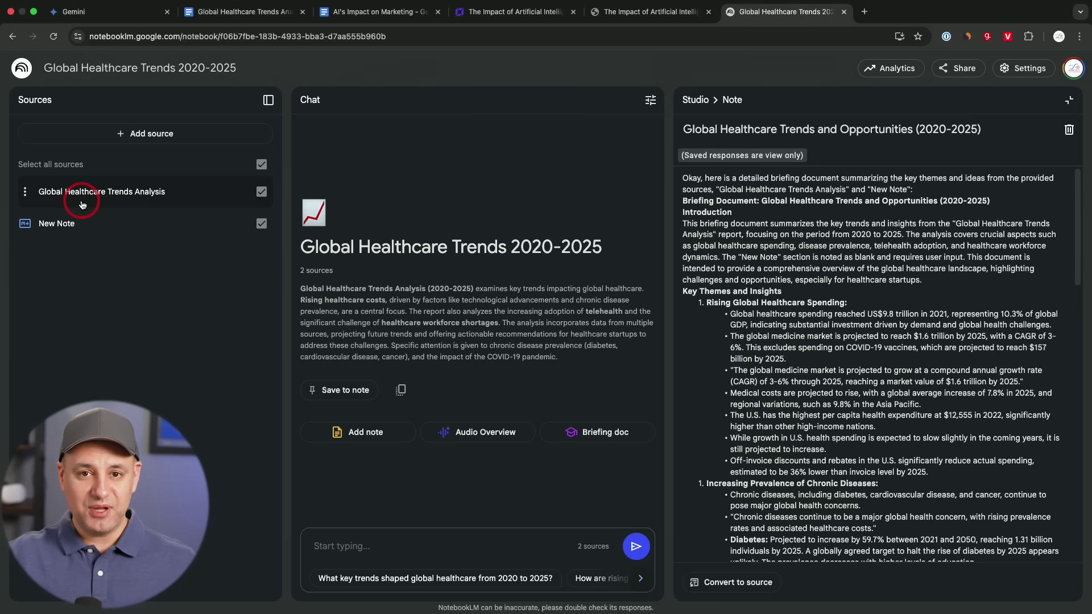
{"action": "scroll", "coordinate": [928, 333], "scroll_direction": "down", "scroll_amount": 1}
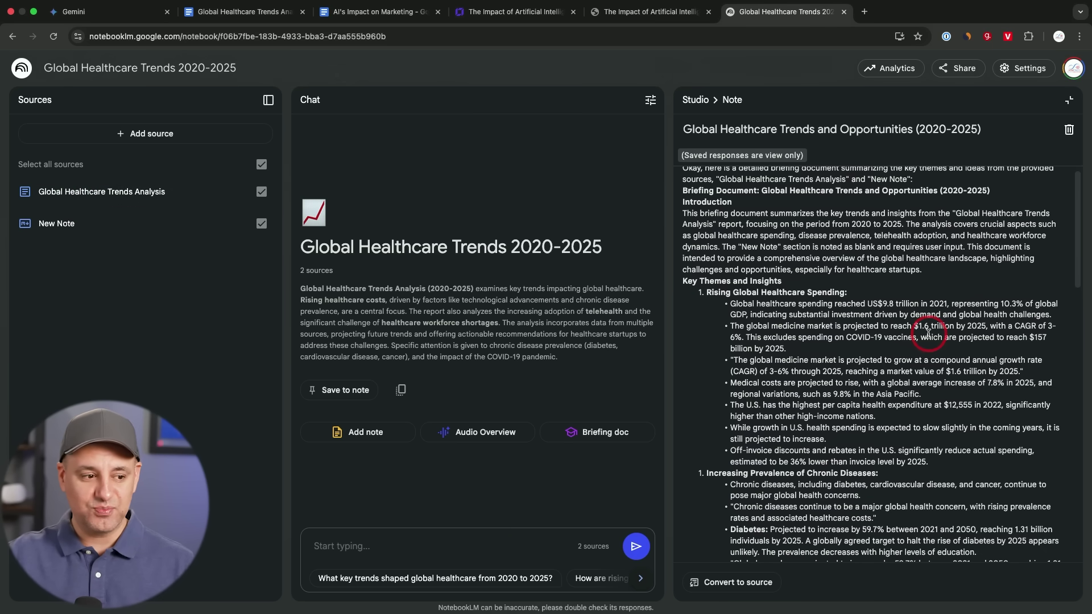
{"action": "scroll", "coordinate": [928, 333], "scroll_direction": "up", "scroll_amount": 1}
{"action": "left_click", "coordinate": [372, 541]}
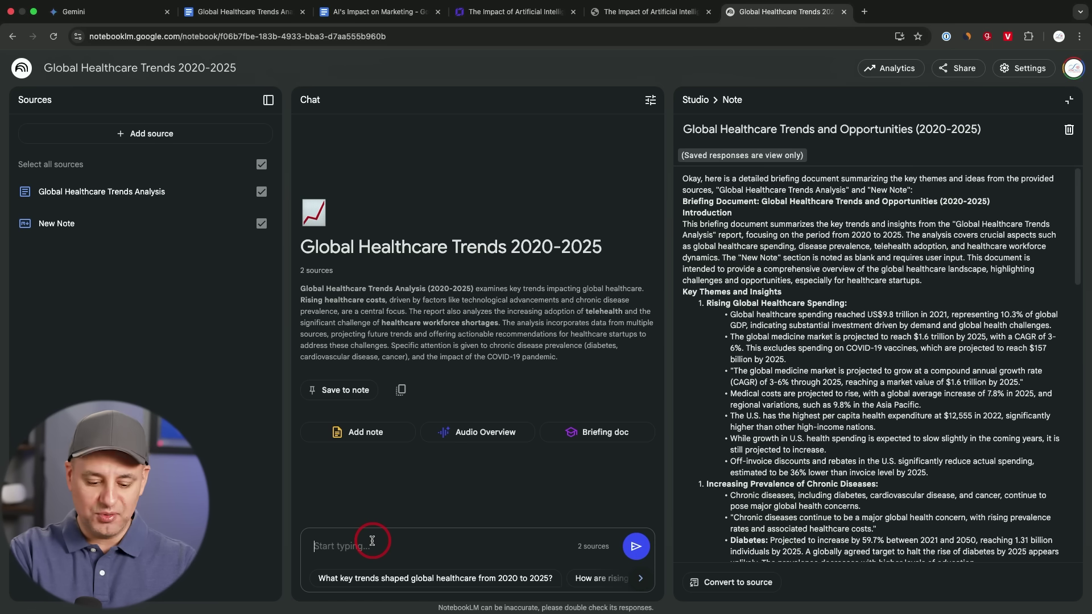
{"action": "type", "text": "write a 500 word blog post"}
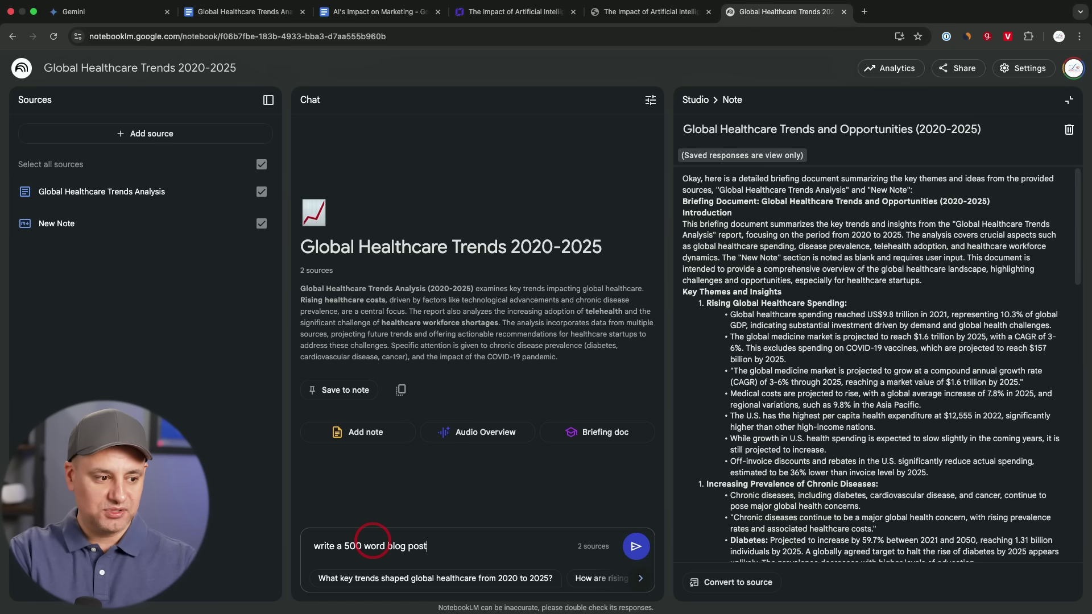
{"action": "key", "text": "Return"}
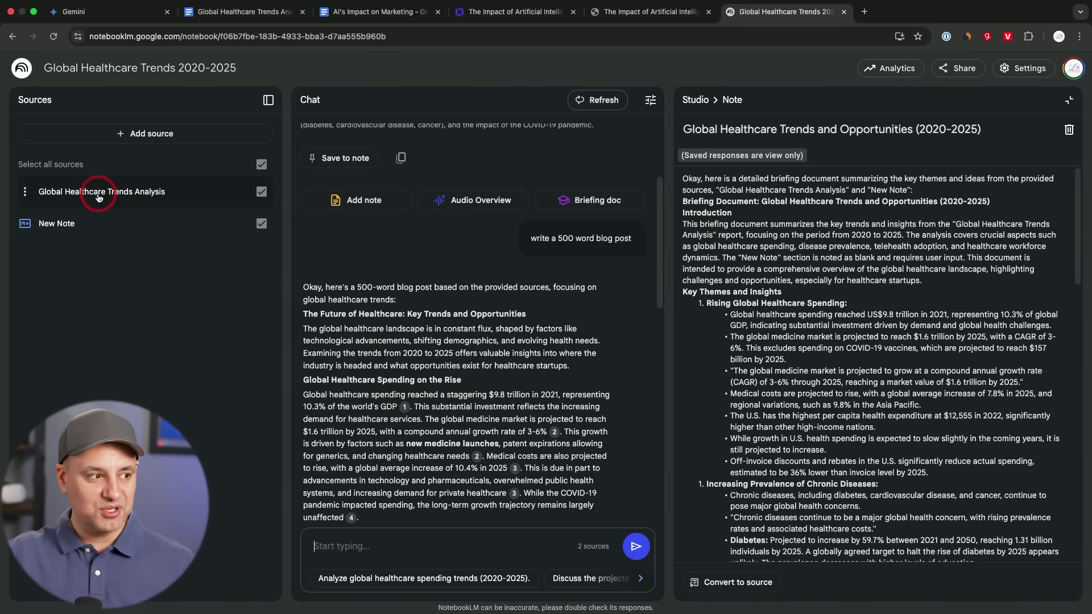
{"action": "scroll", "coordinate": [543, 345], "scroll_direction": "down", "scroll_amount": 5}
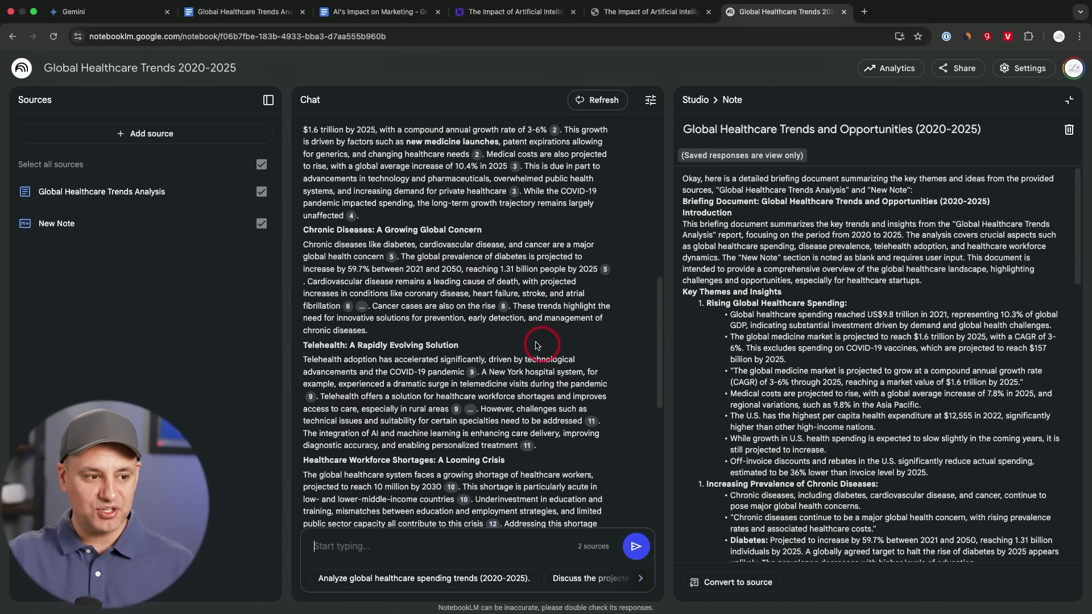
{"action": "left_click", "coordinate": [395, 261]}
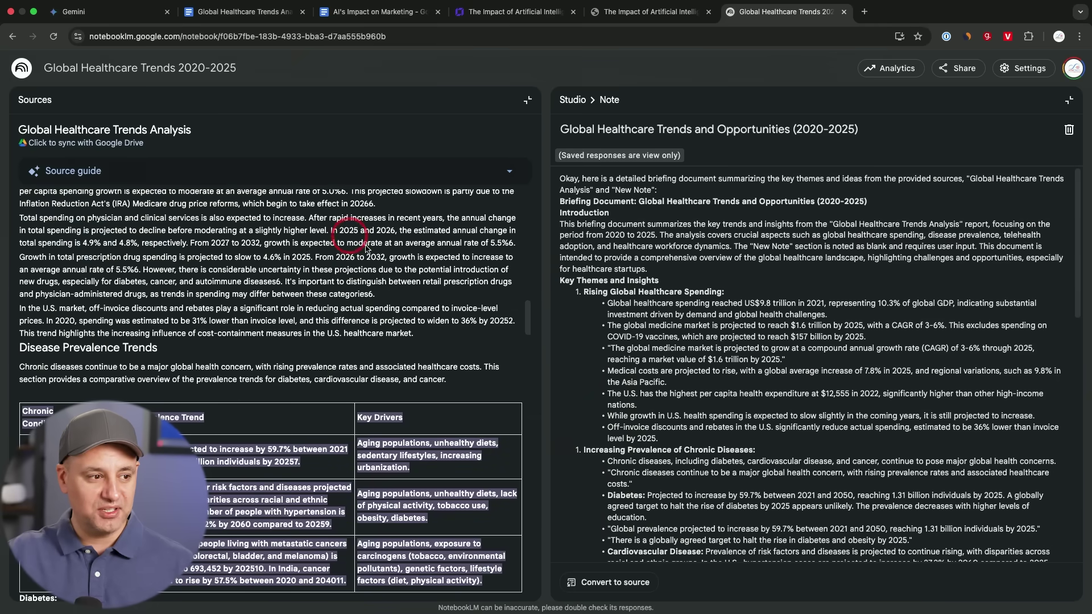
- Generate the default Deep Dive Audio Overview 'Global Healthcare Trends 2020-2025' (12:46) and start playing it
{"action": "key", "text": "Escape"}
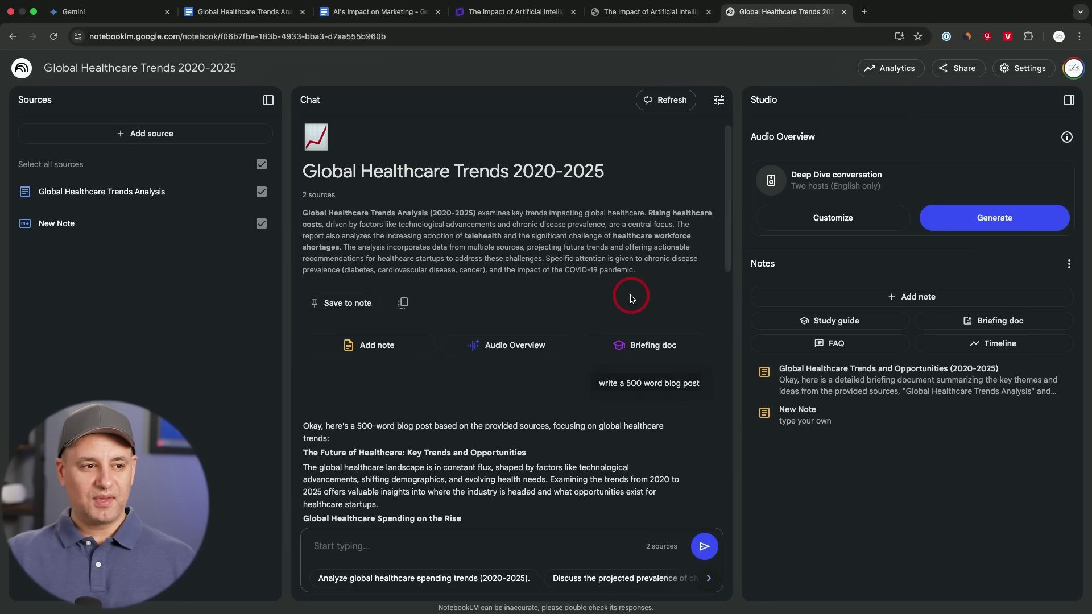
{"action": "scroll", "coordinate": [631, 296], "scroll_direction": "down", "scroll_amount": 5}
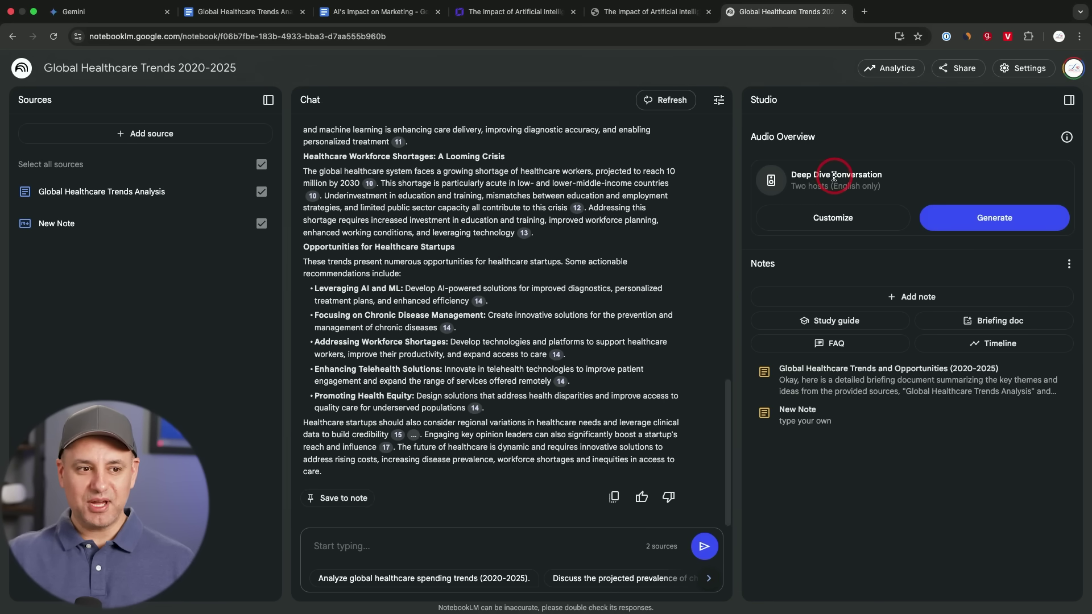
{"action": "left_click", "coordinate": [846, 223]}
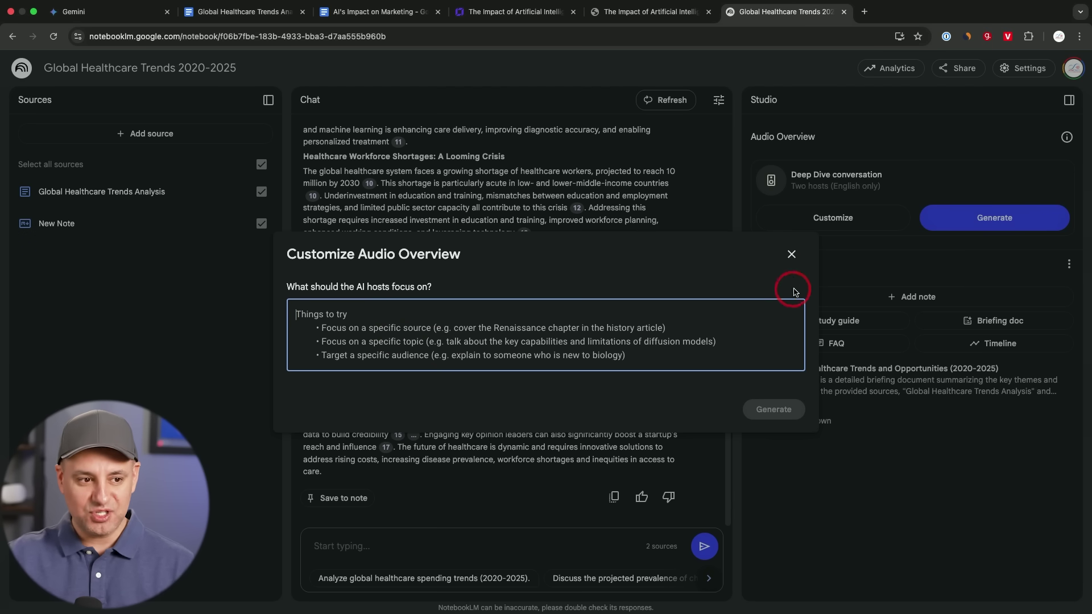
{"action": "left_click", "coordinate": [791, 256]}
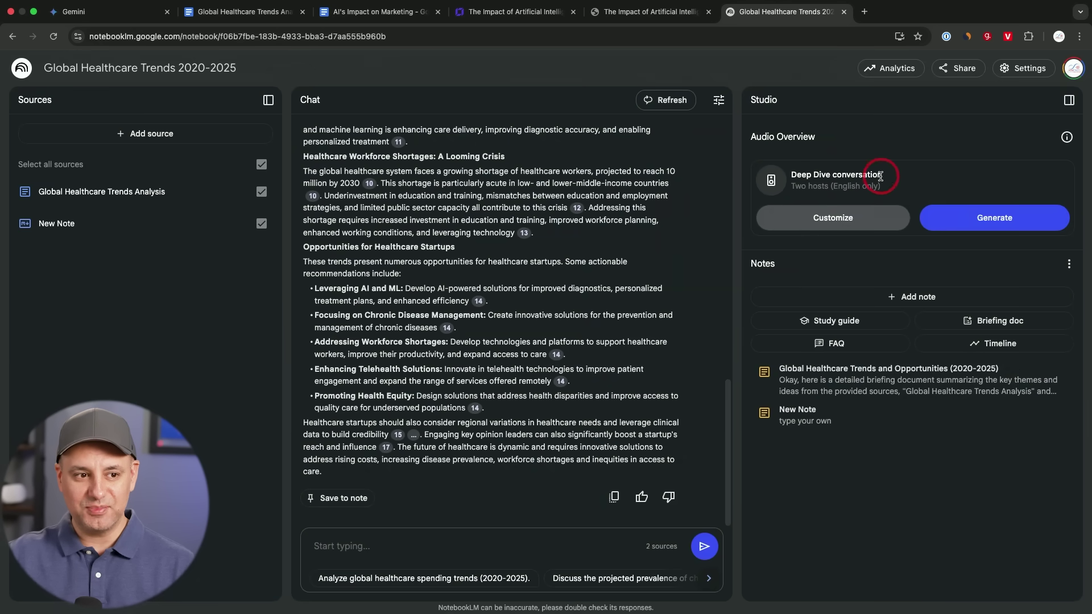
{"action": "left_click", "coordinate": [983, 228]}
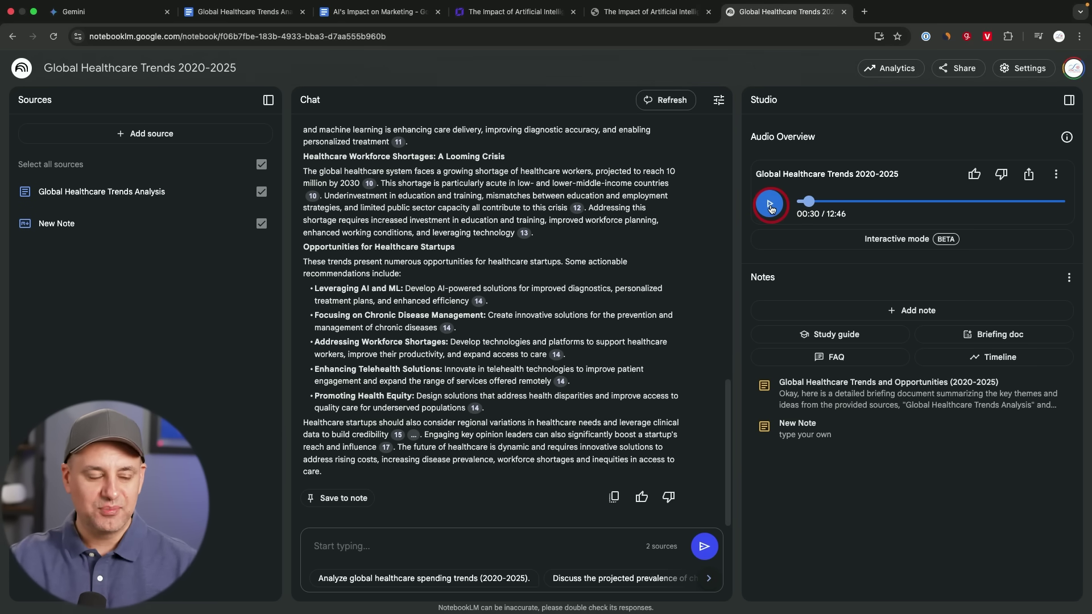
{"action": "left_click", "coordinate": [770, 207]}
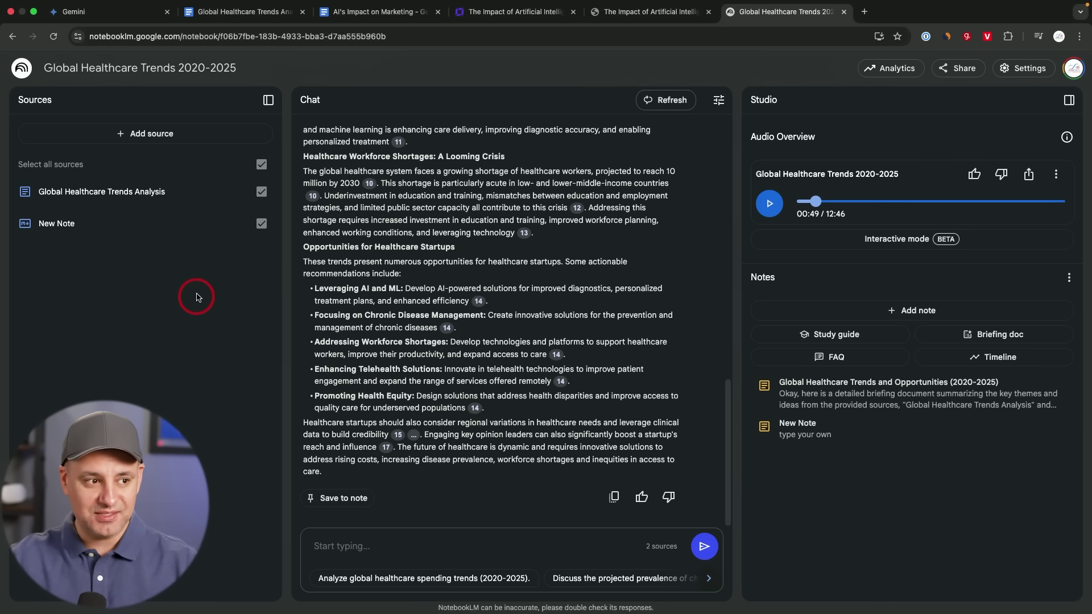
{"action": "left_click", "coordinate": [224, 12]}
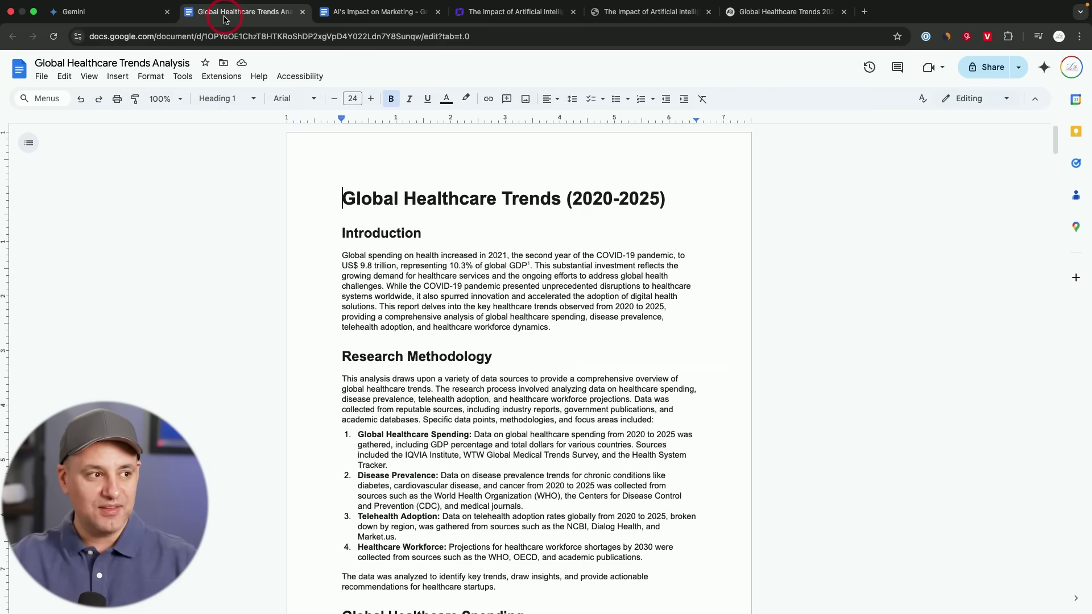
{"action": "scroll", "coordinate": [585, 293], "scroll_direction": "down", "scroll_amount": 6}
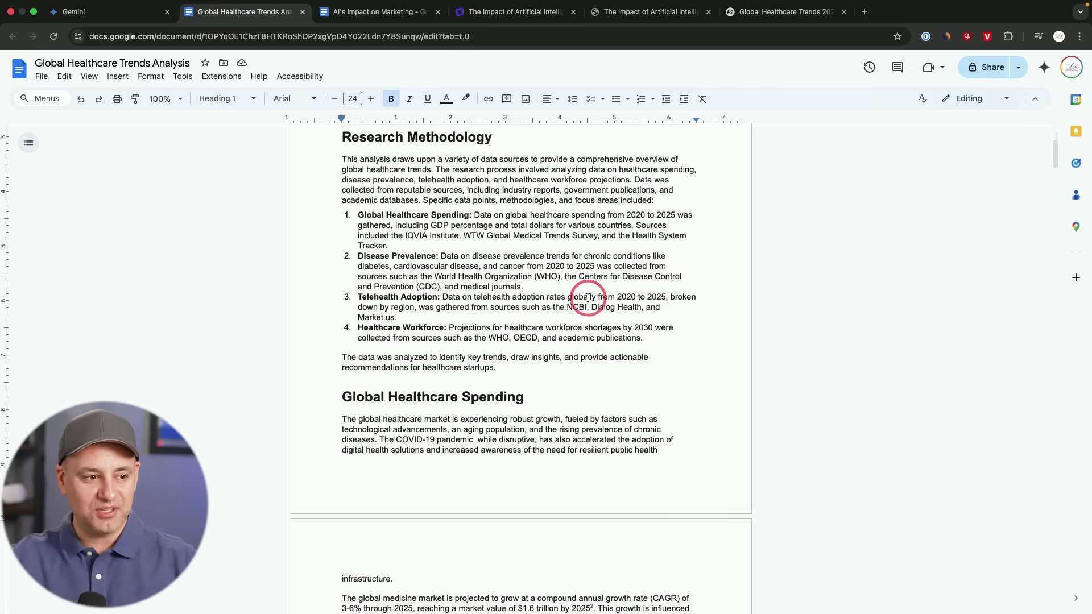
{"action": "scroll", "coordinate": [587, 298], "scroll_direction": "down", "scroll_amount": 15}
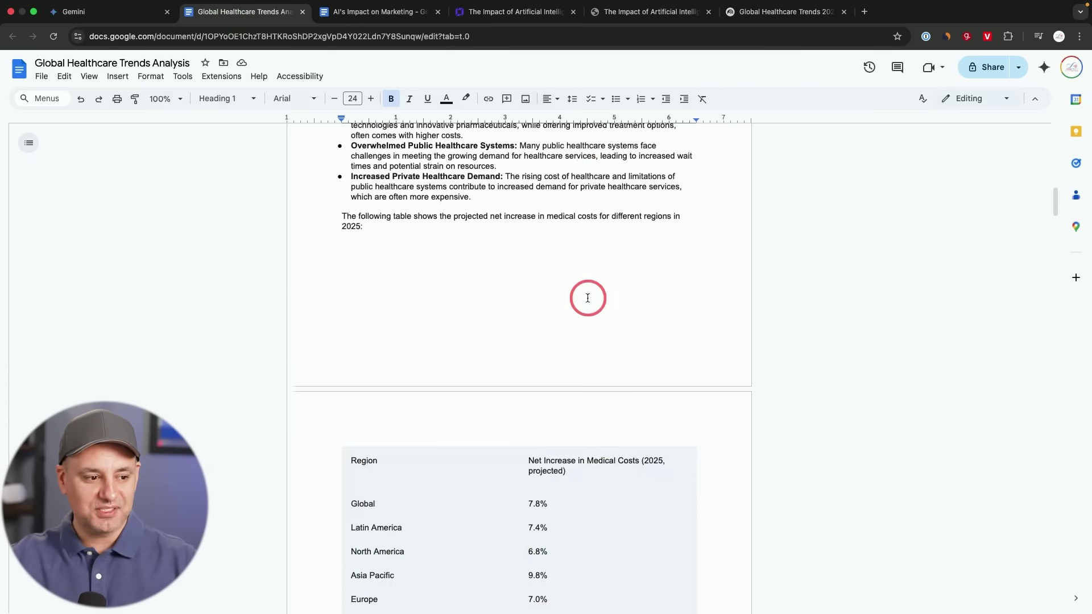
{"action": "scroll", "coordinate": [587, 298], "scroll_direction": "down", "scroll_amount": 20}
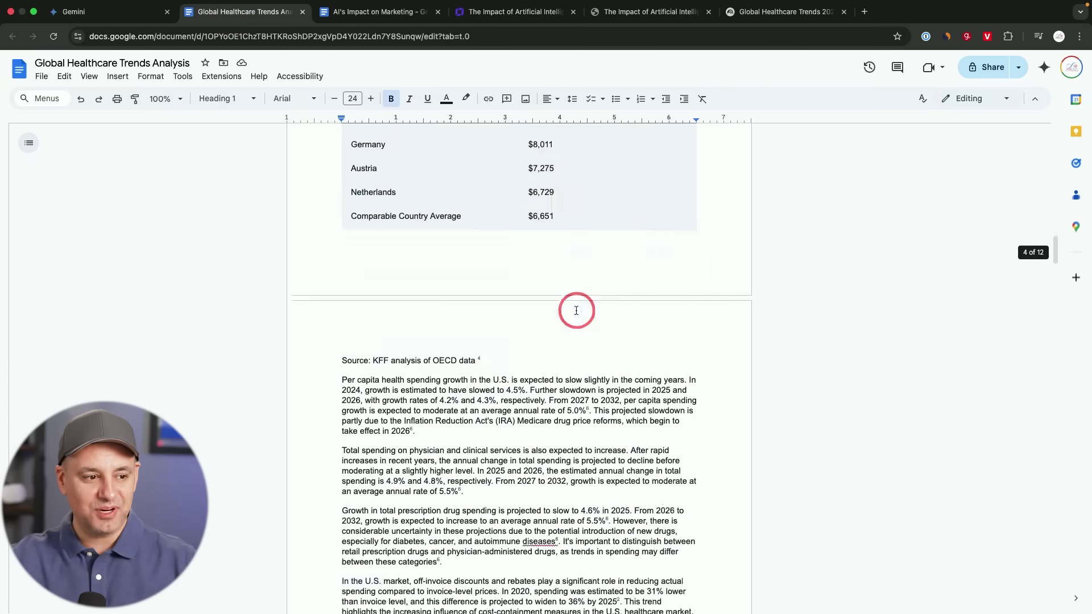
{"action": "scroll", "coordinate": [555, 340], "scroll_direction": "down", "scroll_amount": 20}
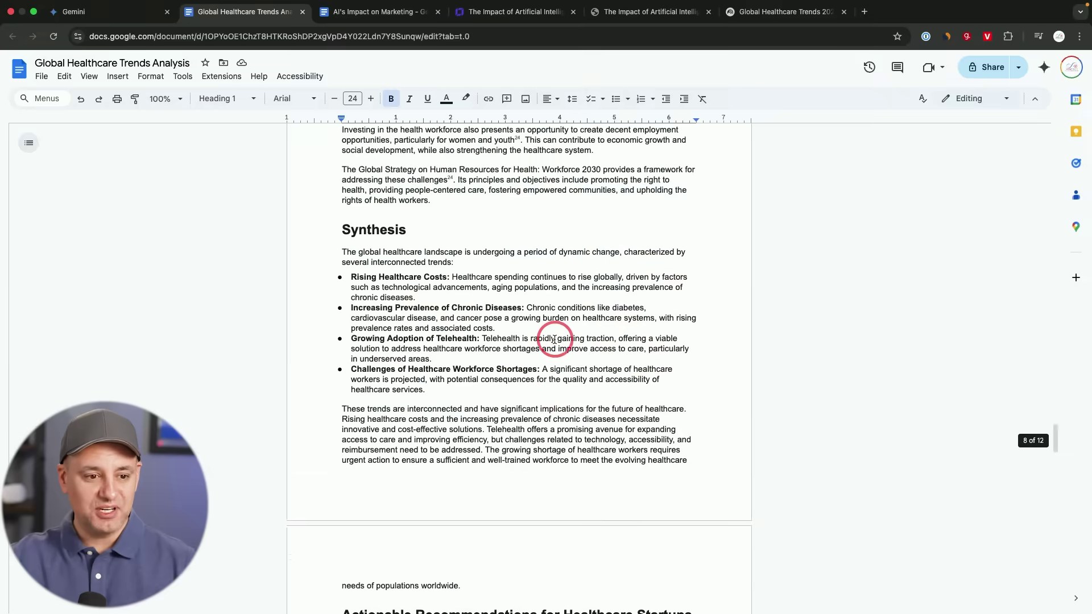
{"action": "scroll", "coordinate": [554, 339], "scroll_direction": "down", "scroll_amount": 20}
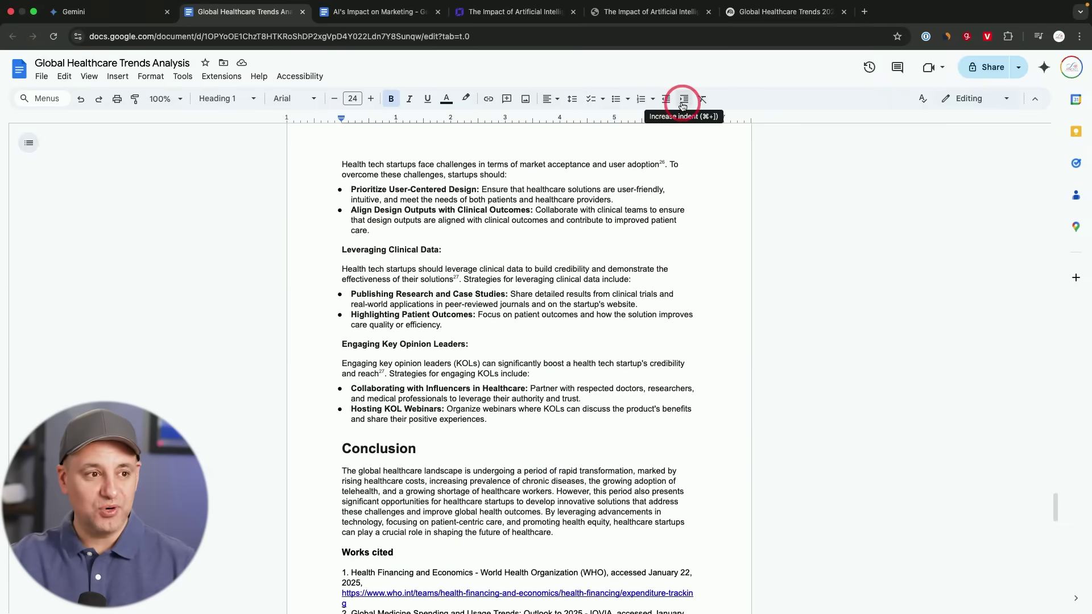
{"action": "left_click", "coordinate": [784, 11]}
{"action": "scroll", "coordinate": [530, 304], "scroll_direction": "up", "scroll_amount": 6}
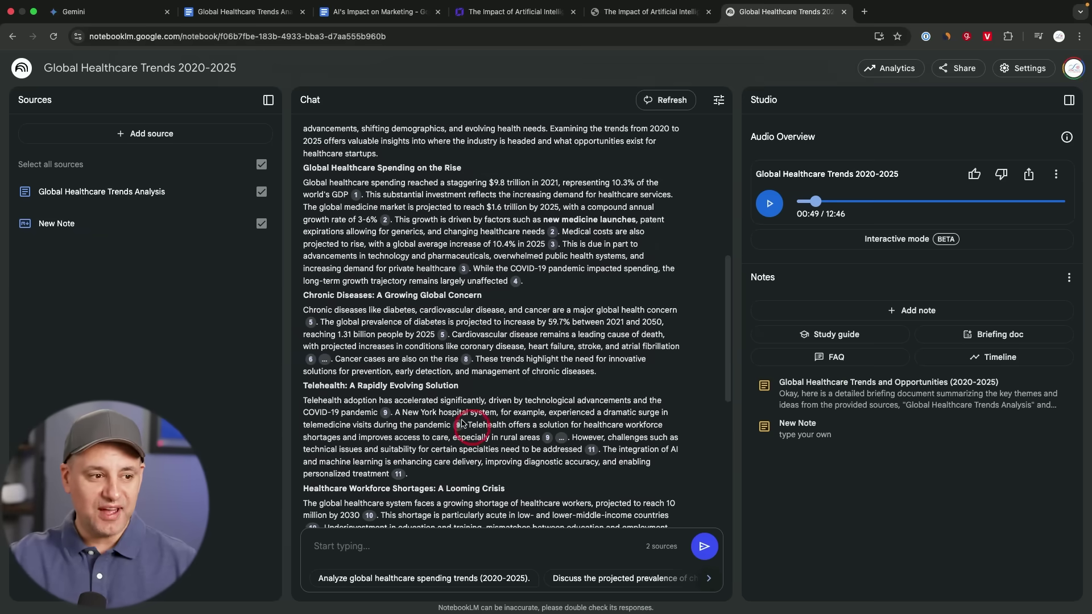
{"action": "scroll", "coordinate": [530, 304], "scroll_direction": "down", "scroll_amount": 6}
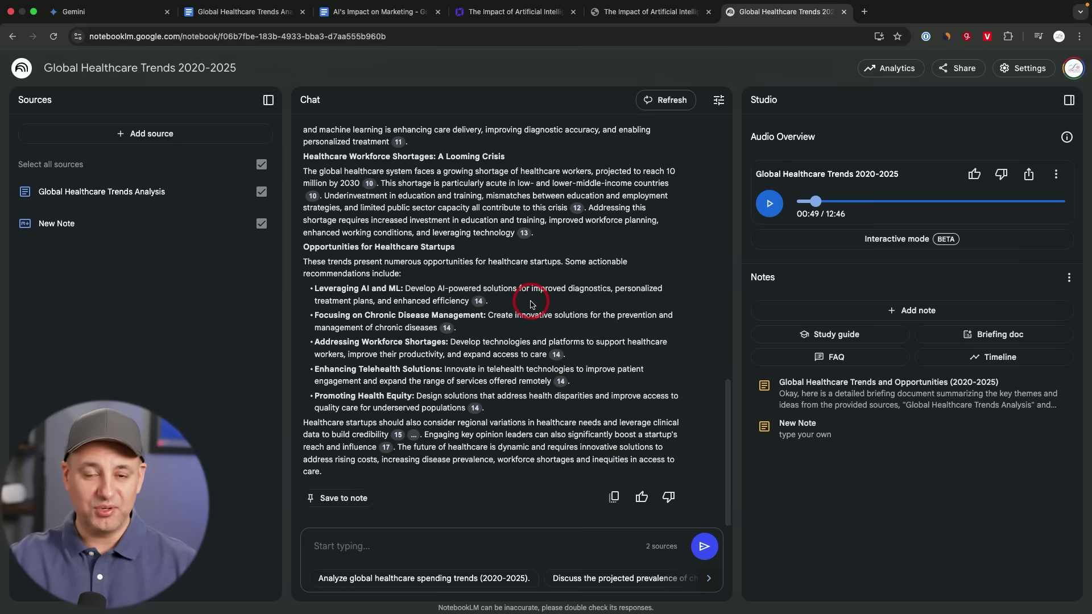